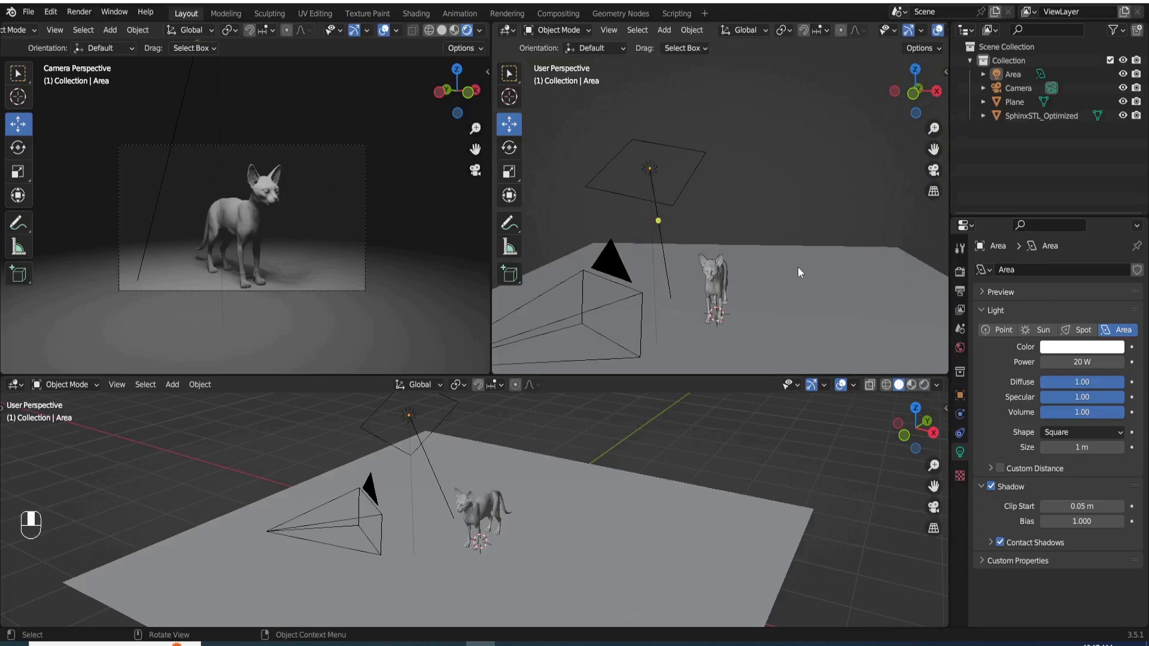
Step: Select the area light above the cat and shift it along the X axis
scroll(798, 267, "down", 1)
middle_click_drag(798, 267, 816, 239, "shift")
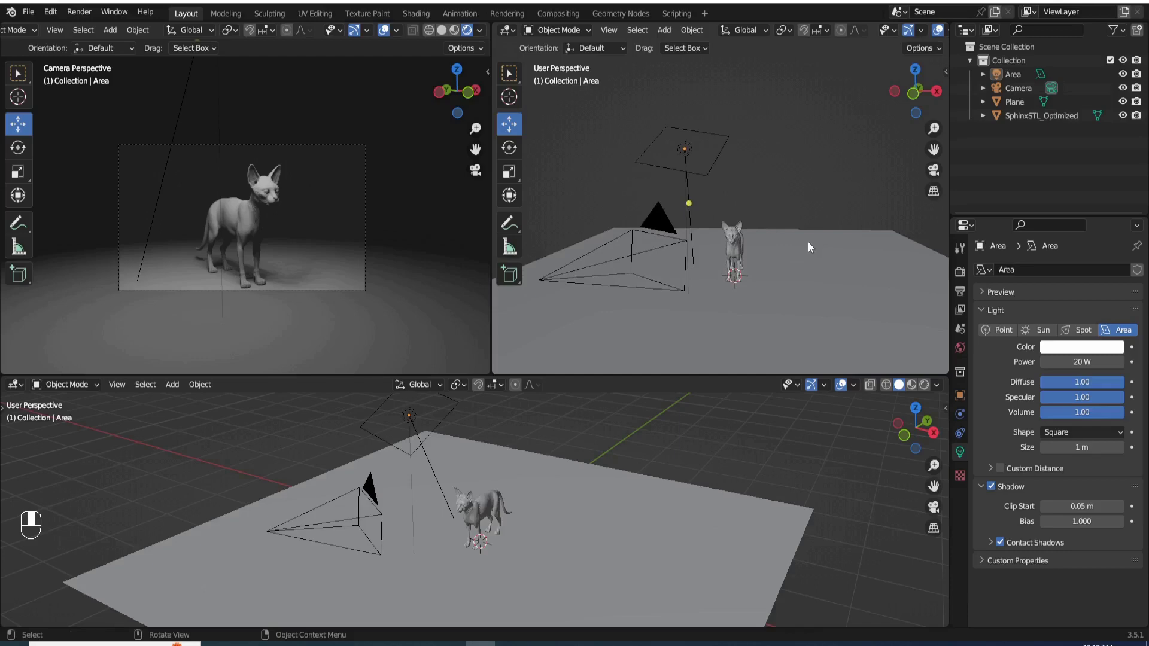
left_click(724, 160)
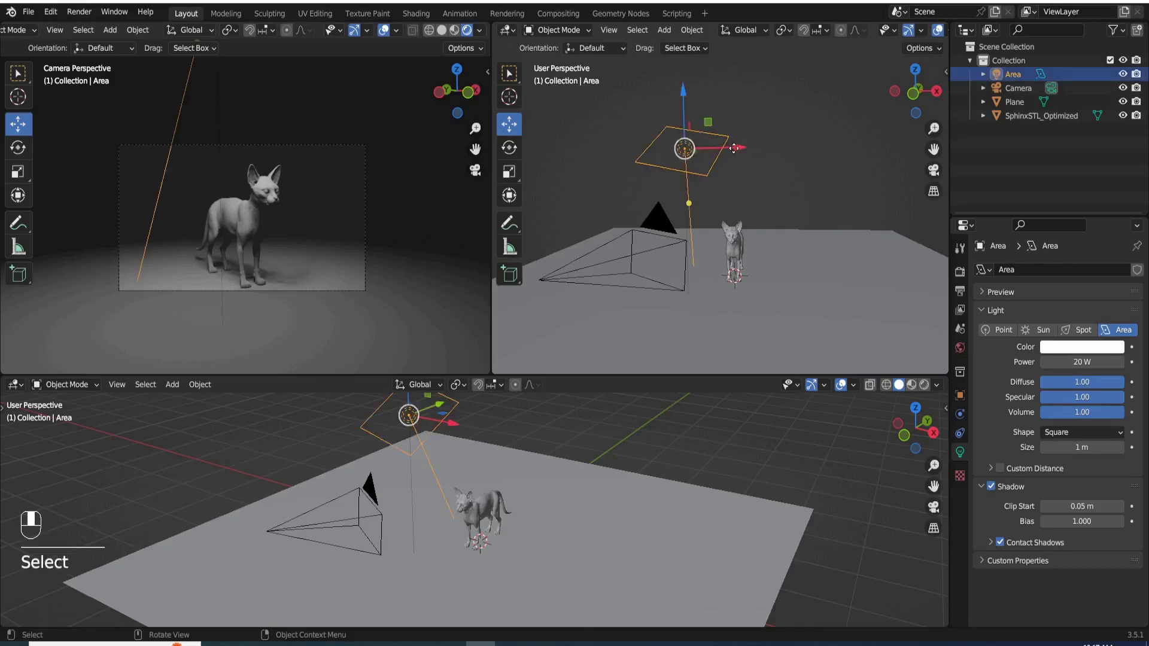
left_click_drag(734, 148, 800, 170)
Step: Rotate the area light around its axes to tilt its beam down toward the cat
left_click(518, 147)
mouse_move(793, 123)
left_mouse_down()
mouse_move(797, 133)
mouse_move(791, 119)
left_mouse_up()
middle_click_drag(819, 191, 814, 220)
left_click_drag(802, 126, 785, 115)
middle_click_drag(883, 237, 808, 232)
left_click_drag(761, 200, 742, 176)
left_click_drag(753, 135, 760, 141)
Step: Move the area light along the X axis to the opposite side of the cat
left_click(513, 123)
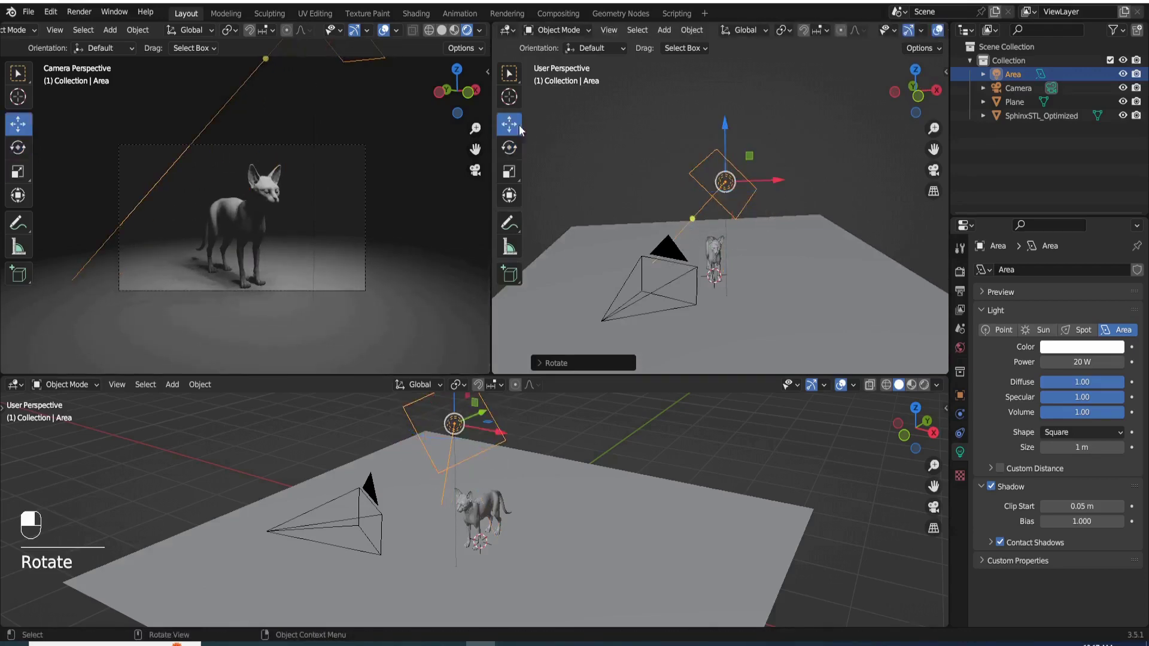
middle_click_drag(834, 227, 756, 199)
left_click_drag(759, 206, 839, 228)
middle_click_drag(816, 279, 732, 229)
Step: Enlarge the area light to a size of about 1.48 m using its corner handles
mouse_move(767, 173)
left_mouse_down()
mouse_move(725, 172)
mouse_move(772, 186)
left_mouse_up()
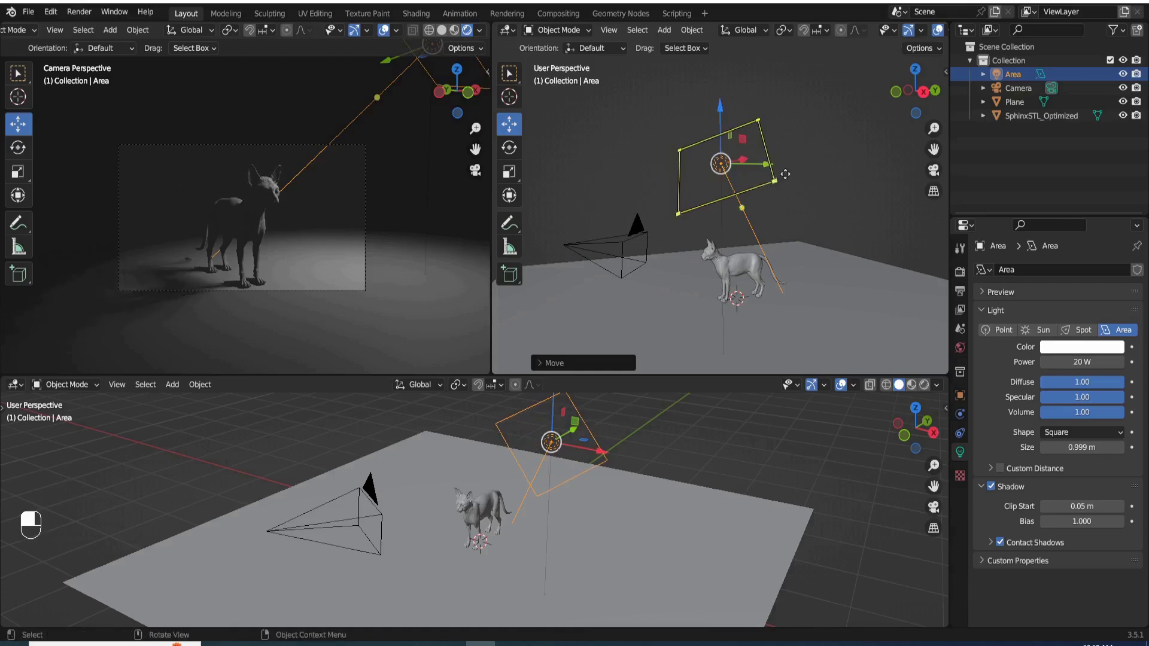
middle_click_drag(806, 166, 822, 179)
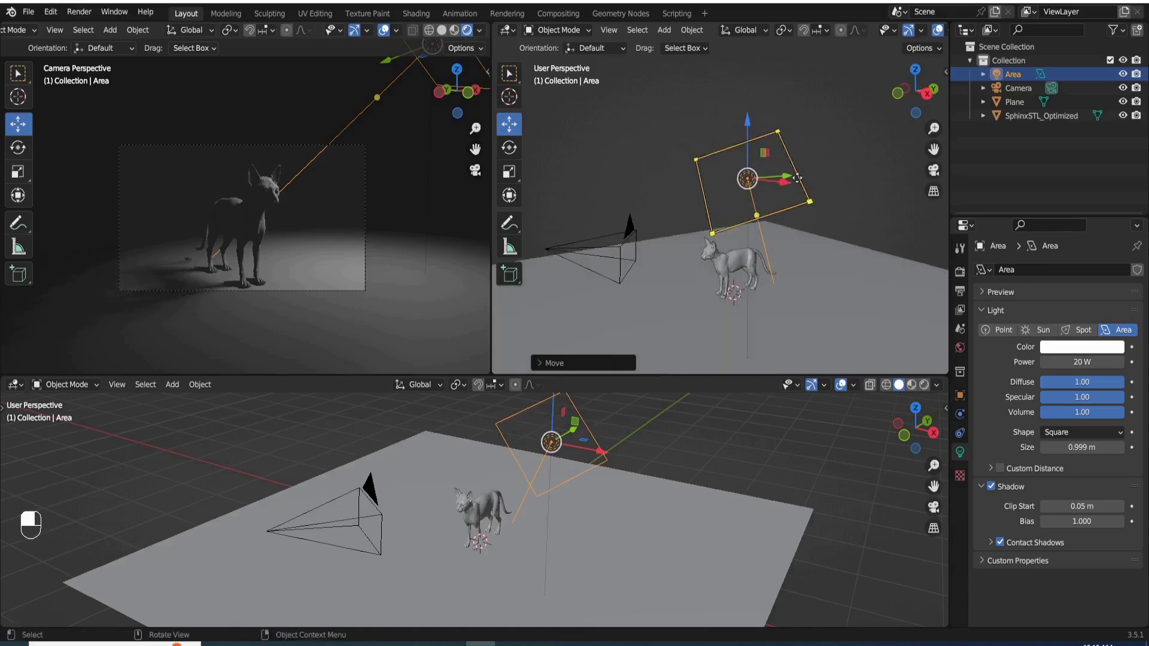
left_click_drag(808, 201, 835, 213)
Step: Reposition the area light to about X 0.36 m, Y -1.58 m, Z 2.02 m
middle_click_drag(843, 154, 826, 185)
left_click_drag(767, 211, 705, 226)
middle_click_drag(769, 216, 865, 198)
left_click_drag(899, 181, 793, 183)
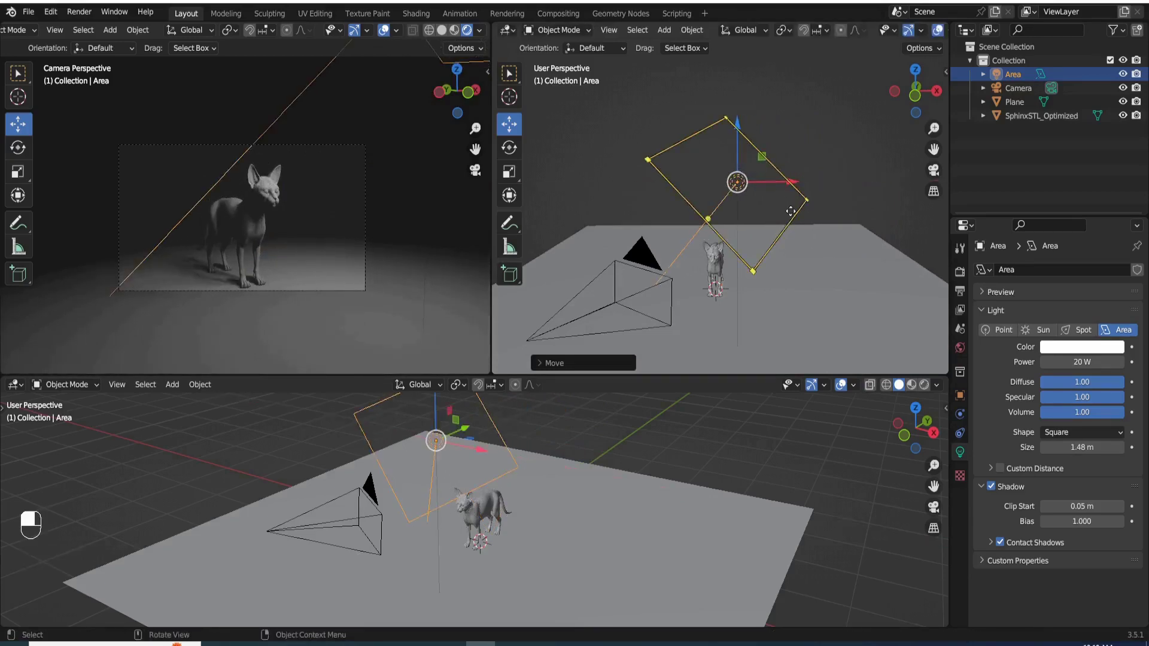
Step: Use the Area light as the user-perspective viewport's local camera and lock the camera to the view
middle_click_drag(861, 207, 823, 195, "shift")
middle_click_drag(831, 149, 798, 181, "shift")
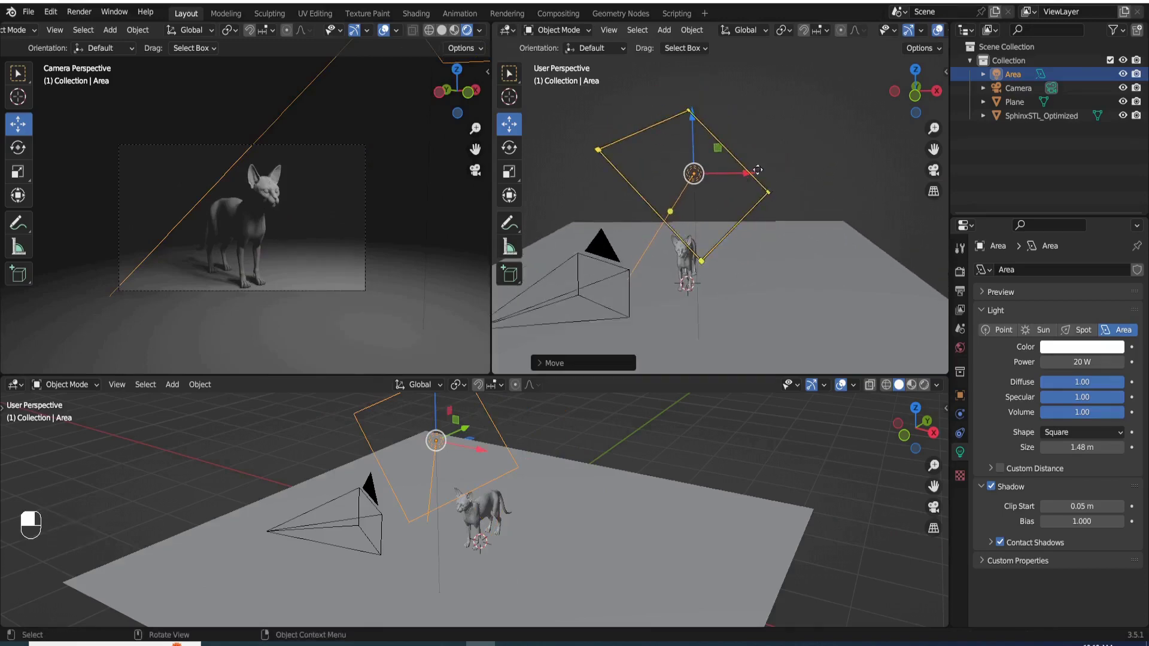
middle_click_drag(589, 178, 628, 223)
scroll(670, 246, "up", 3)
middle_click_drag(696, 265, 799, 204, "shift")
key("n")
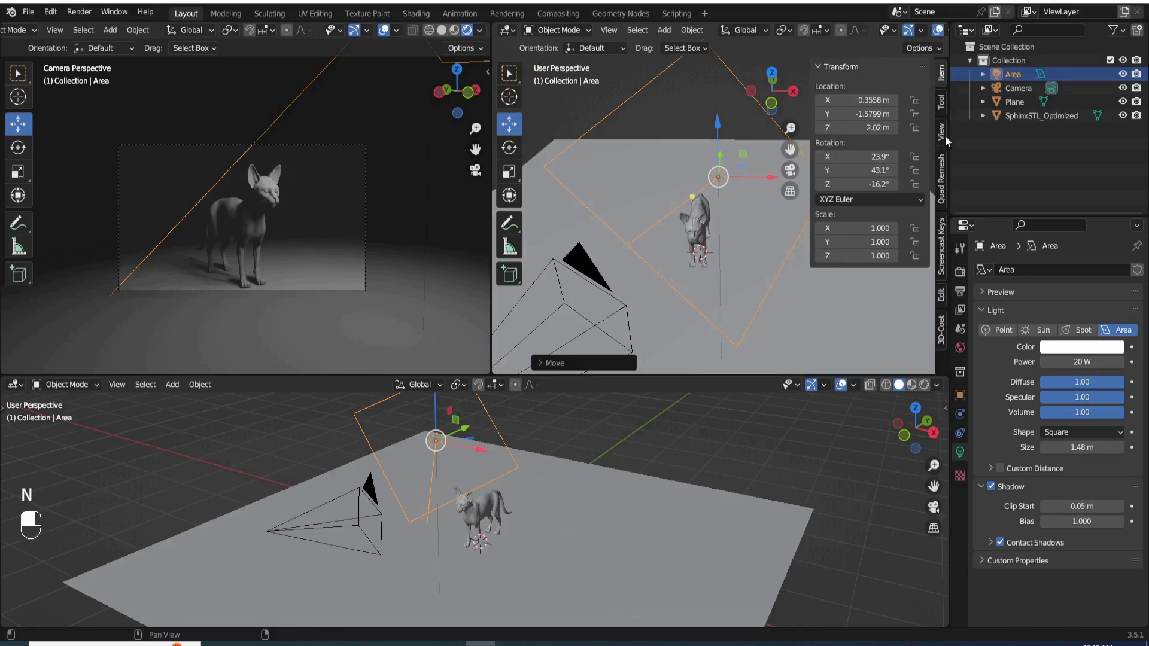
left_click(942, 132)
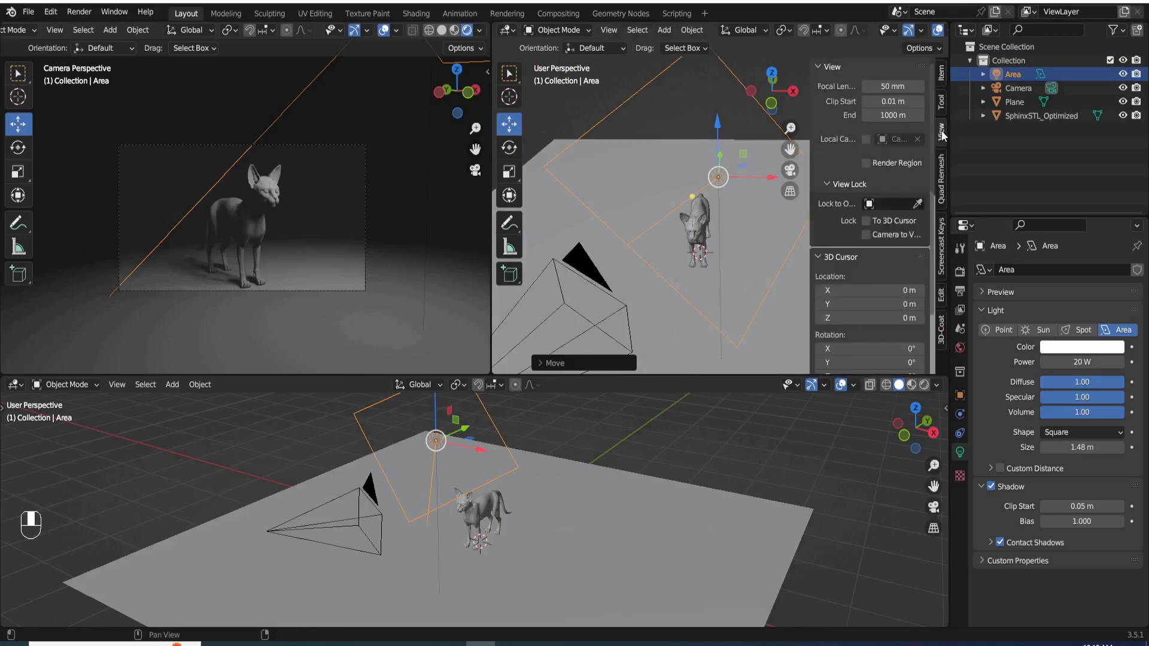
left_click(865, 139)
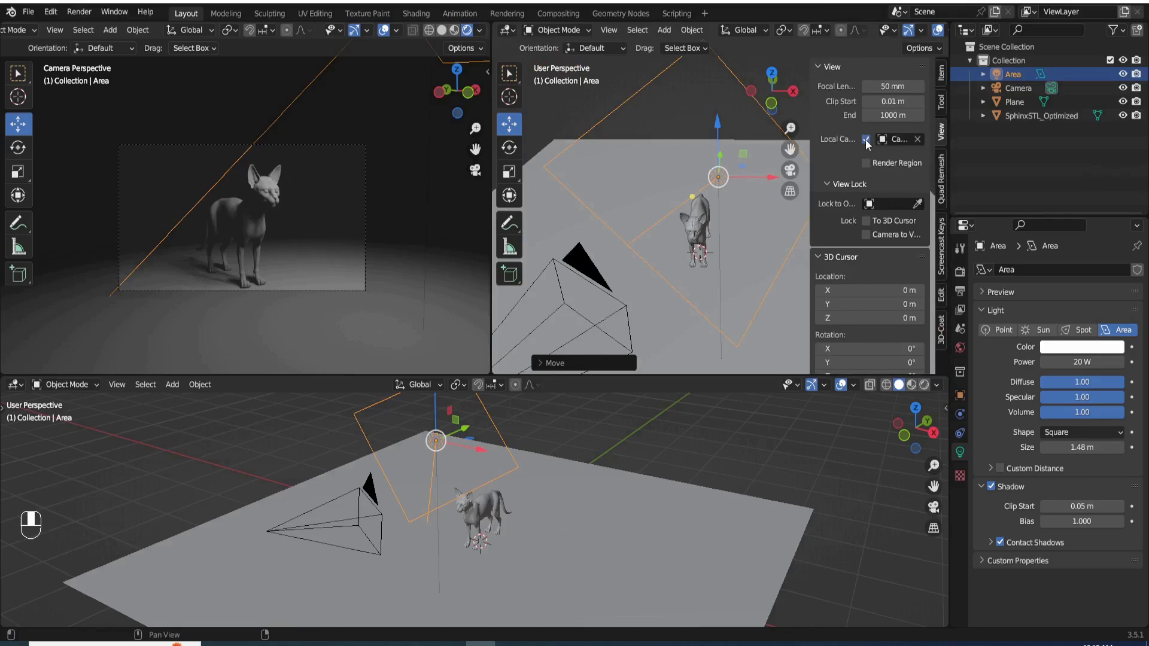
left_click(904, 141)
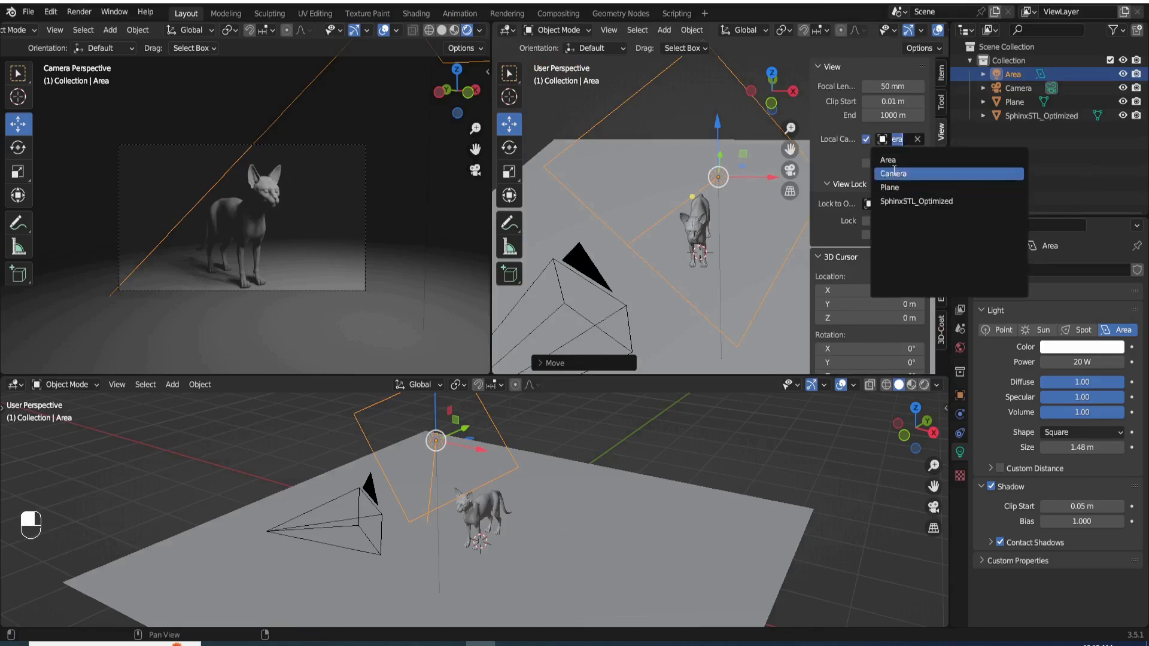
left_click(891, 160)
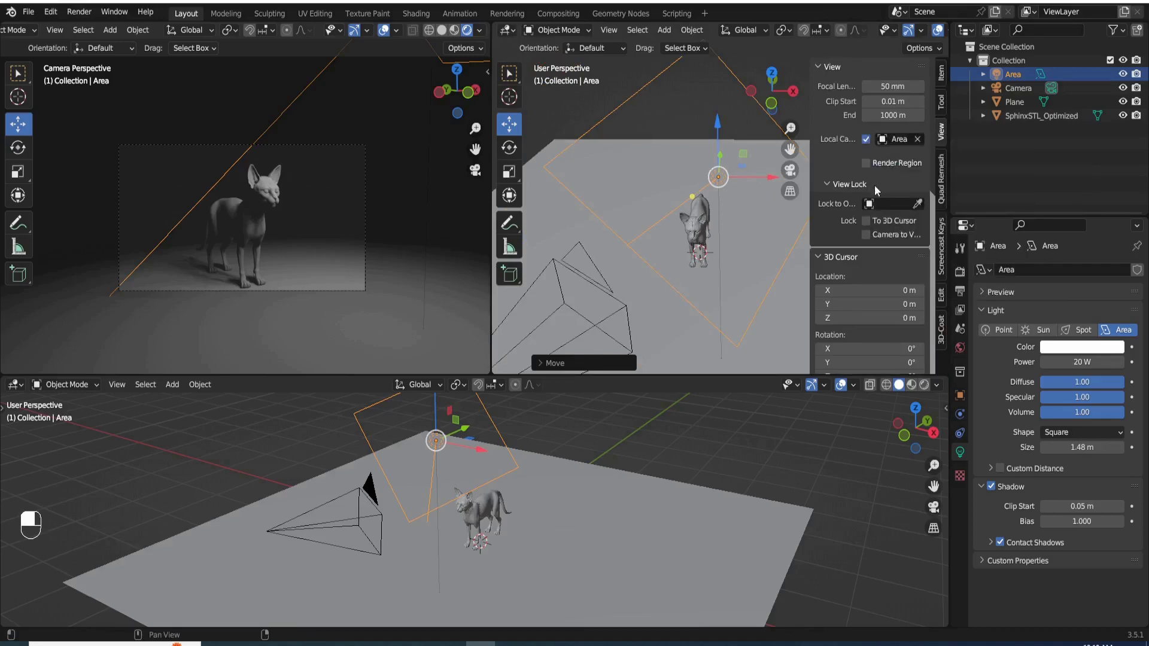
left_click(866, 235)
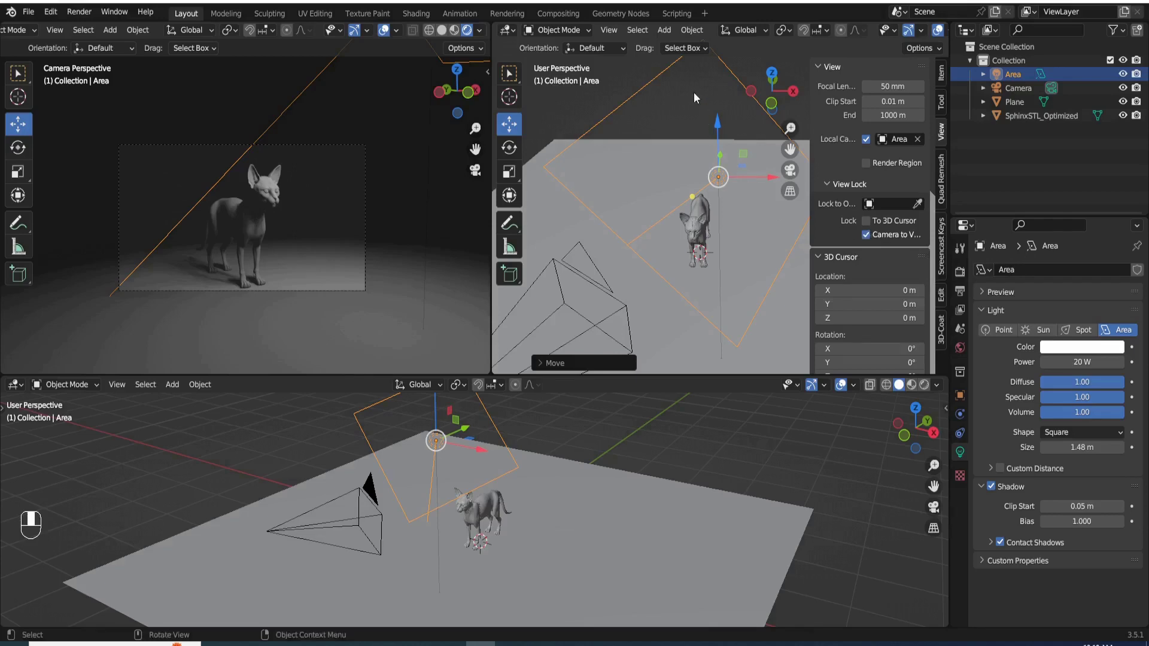
key("n")
Step: Look through the area light and navigate its view to re-aim it at the cat
mouse_move(773, 144)
middle_mouse_down("shift")
mouse_move(757, 134)
mouse_move(792, 132)
mouse_move(784, 158)
middle_mouse_up("shift")
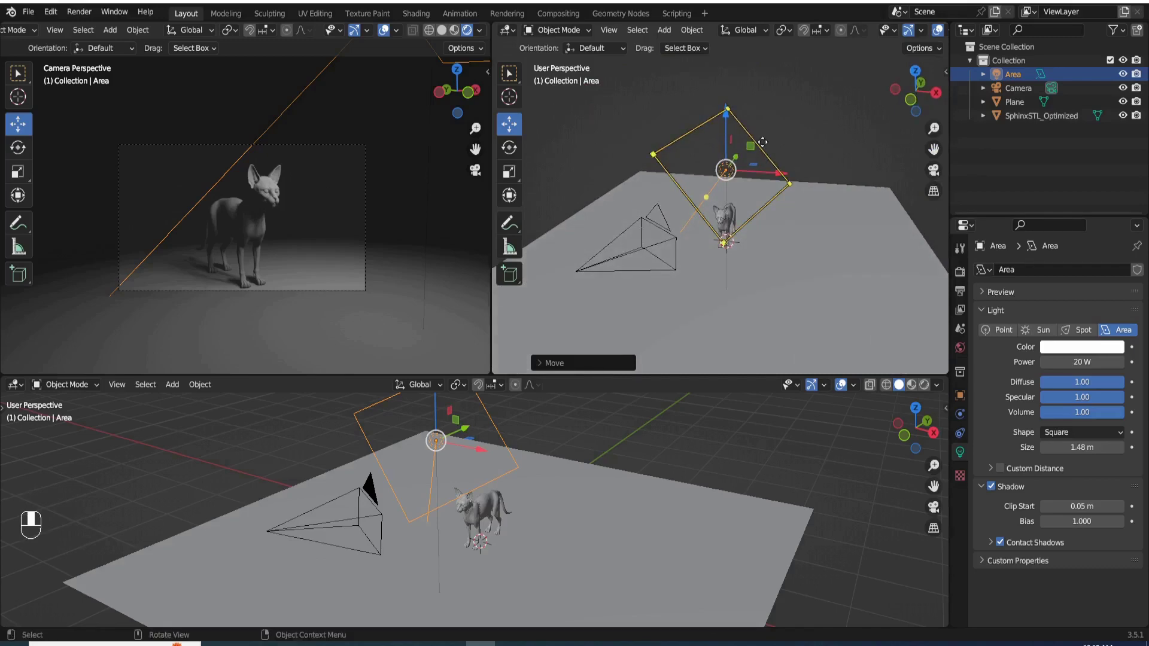
key("ctrl+KP_0")
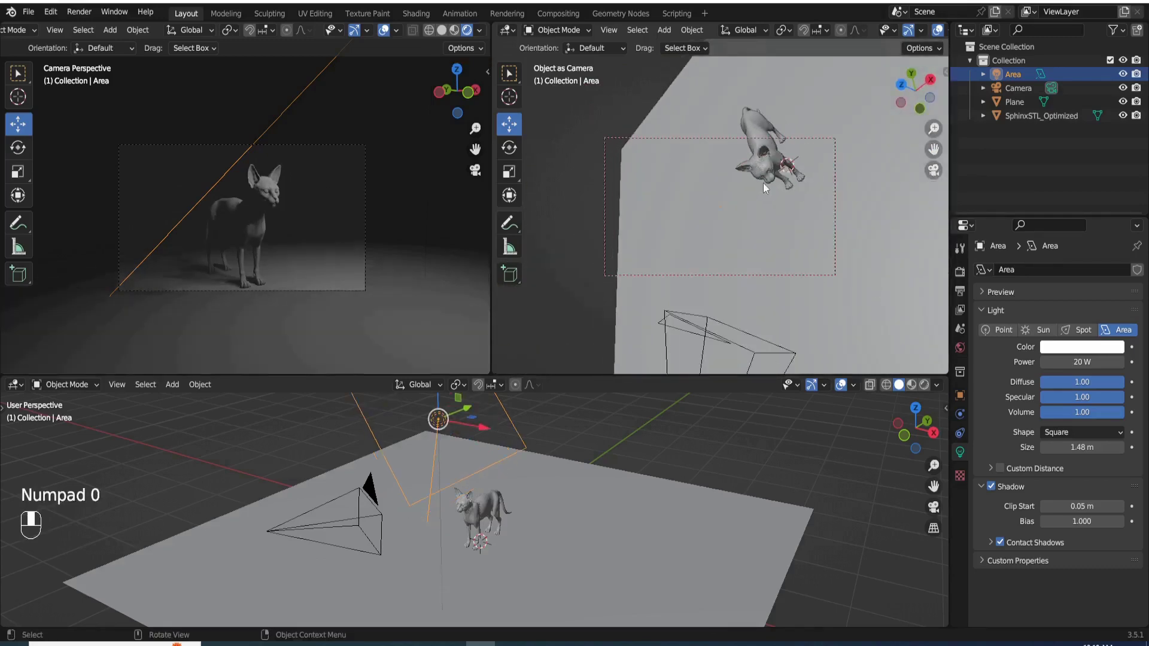
middle_click_drag(763, 183, 795, 251, "shift")
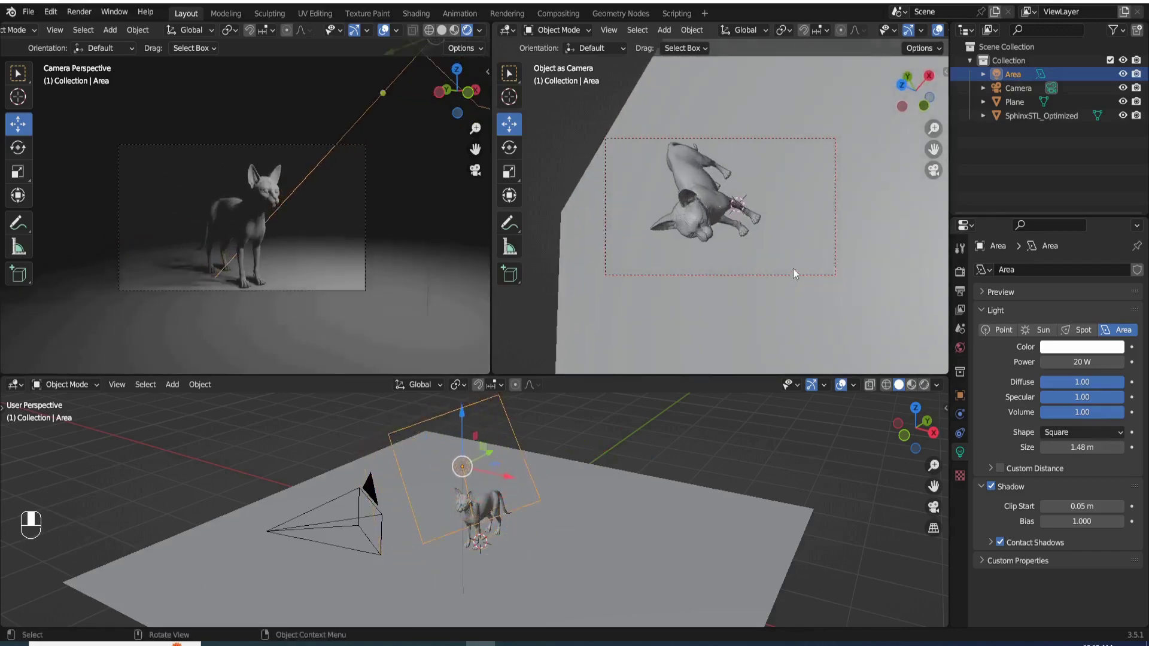
middle_click_drag(795, 251, 779, 269, "shift")
Step: Set the area light's Y rotation to 0
left_click(960, 396)
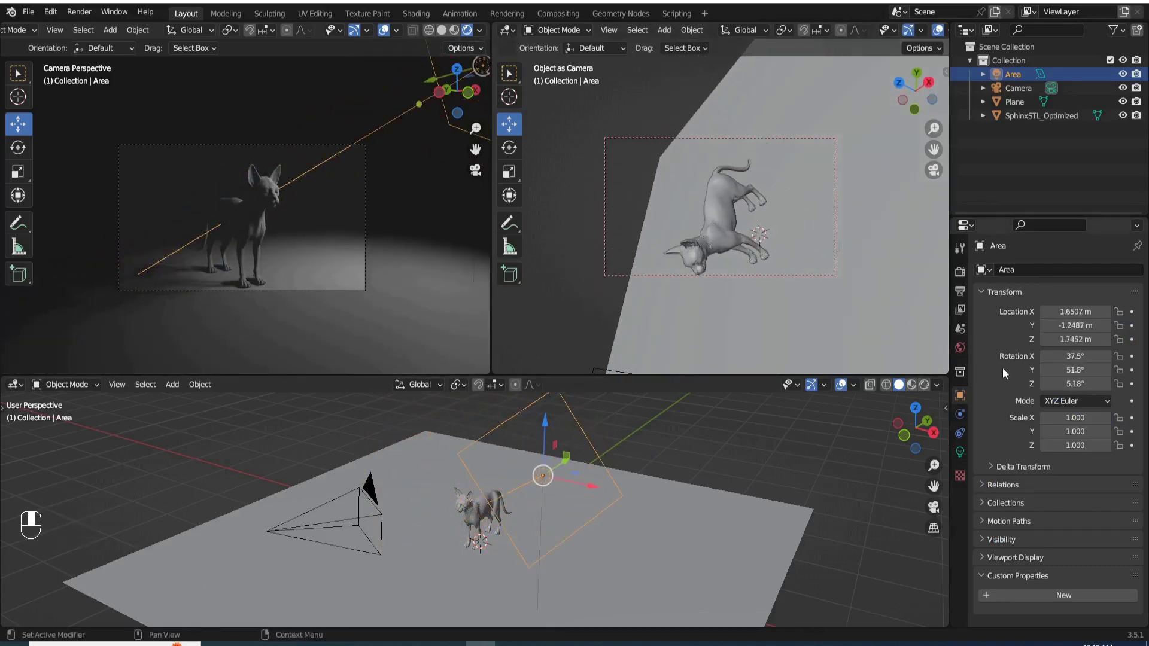
left_click(1066, 370)
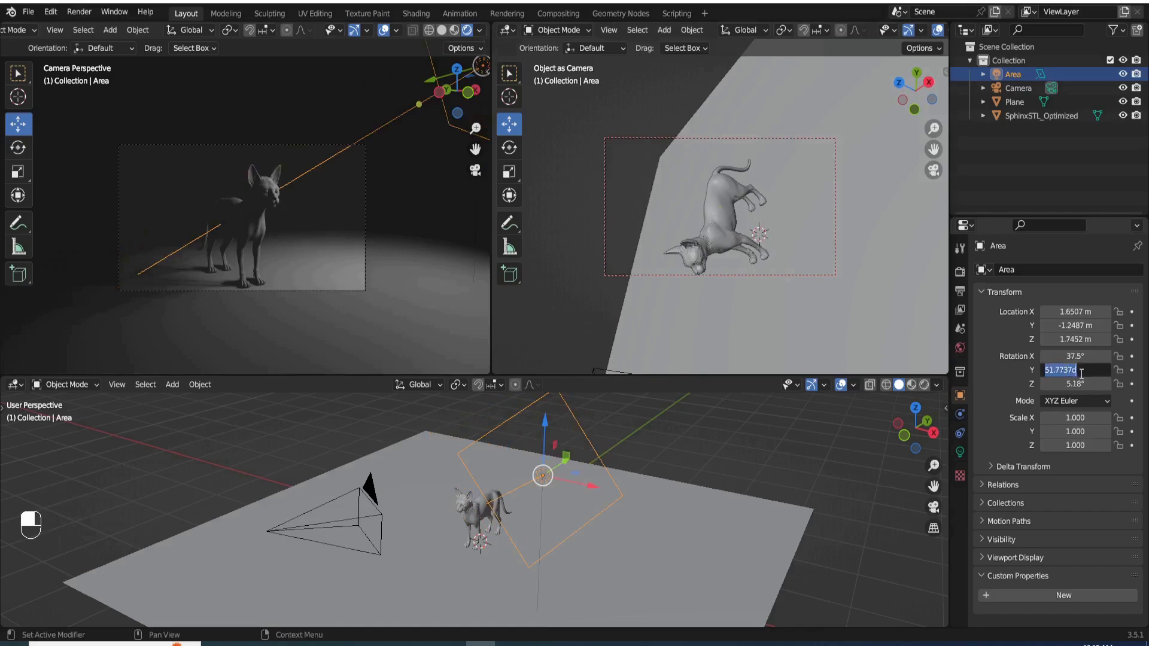
type("0")
key("Return")
Step: Navigate the light's view to place it in front of the cat, at about X 0.05 m, Y -2.85 m, Z 2.05 m
middle_click_drag(849, 341, 753, 219, "shift")
middle_click_drag(677, 269, 760, 285, "shift")
middle_click_drag(707, 99, 702, 271)
mouse_move(645, 468)
middle_mouse_down("shift")
mouse_move(689, 490)
mouse_move(648, 469)
mouse_move(663, 439)
mouse_move(661, 459)
middle_mouse_up("shift")
scroll(660, 457, "up", 1)
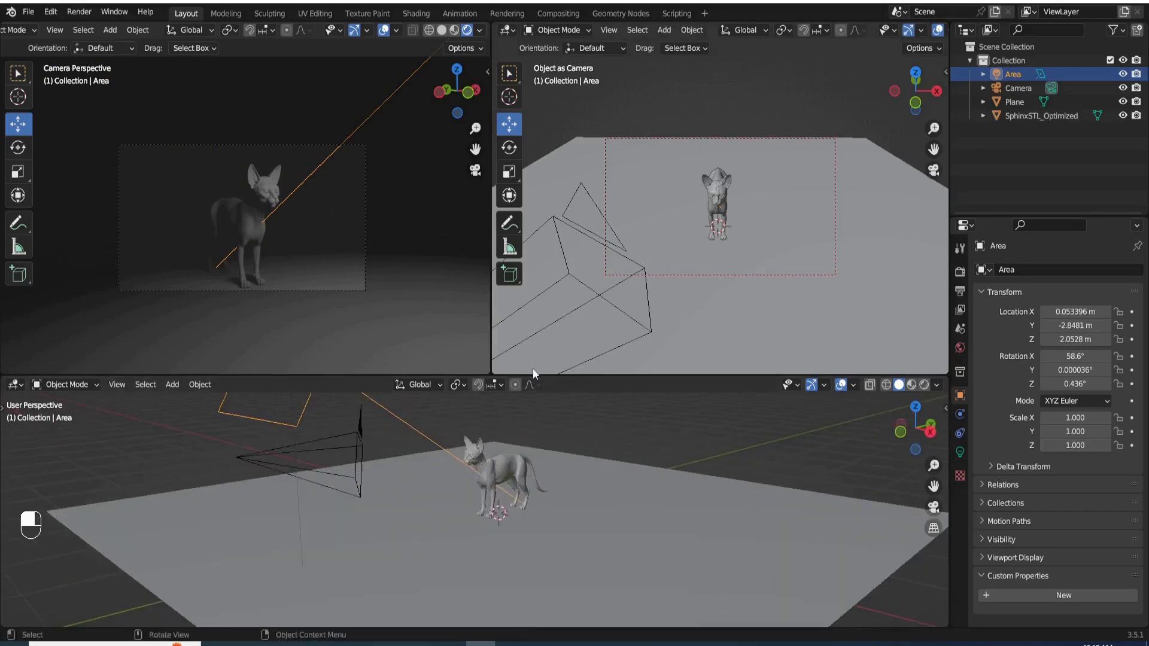
Step: Resize the viewports to give the lower view more height and the camera view more width
left_click_drag(536, 375, 521, 352)
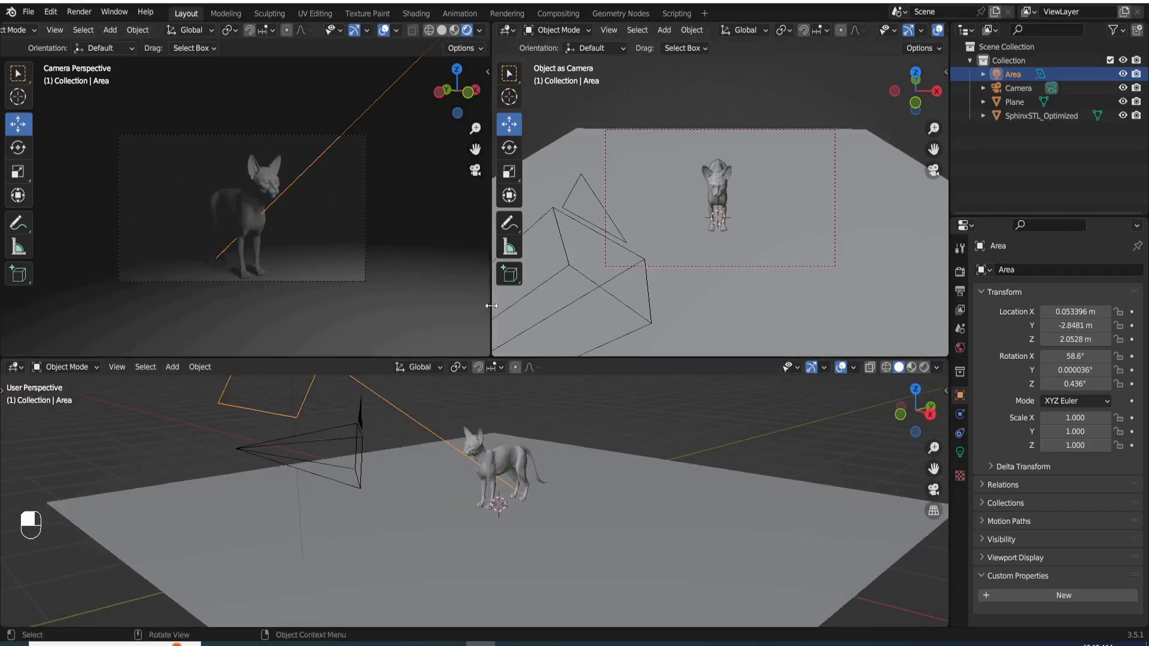
left_click_drag(491, 305, 527, 305)
scroll(431, 180, "down", 1)
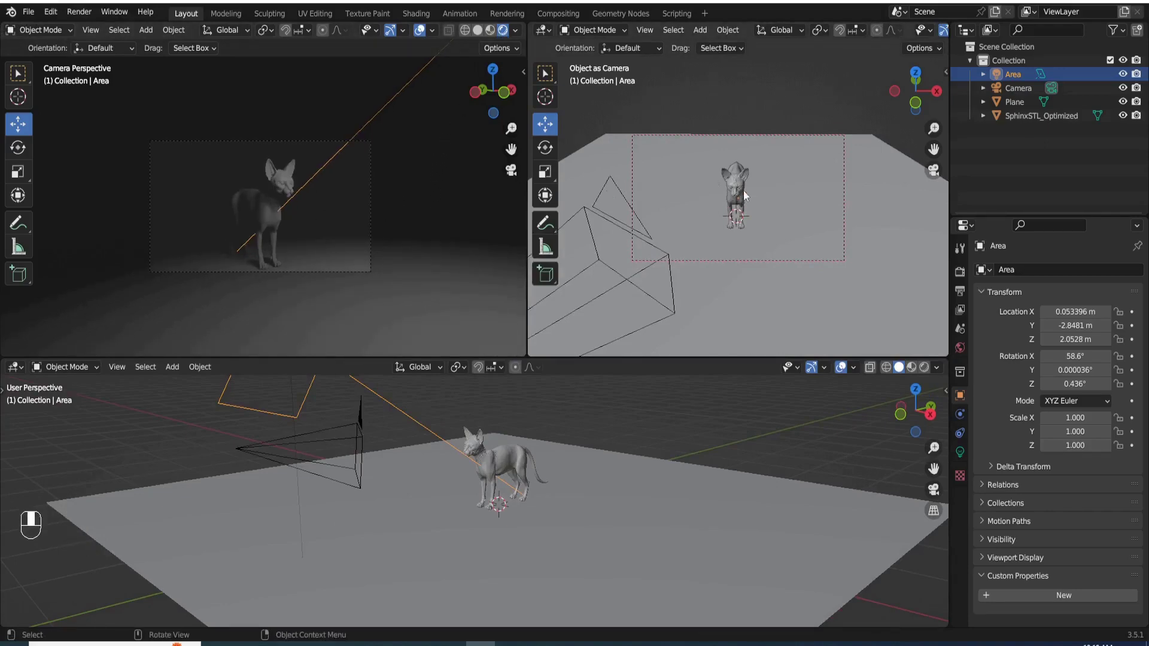
Step: Examine the placement of the area light, camera and cat from several angles in the lower viewport, selecting the camera and the cat
middle_click_drag(640, 445, 681, 438, "shift")
scroll(681, 438, "down", 2)
left_click(593, 450)
middle_click_drag(594, 450, 661, 393)
scroll(683, 450, "up", 2)
left_click(633, 452)
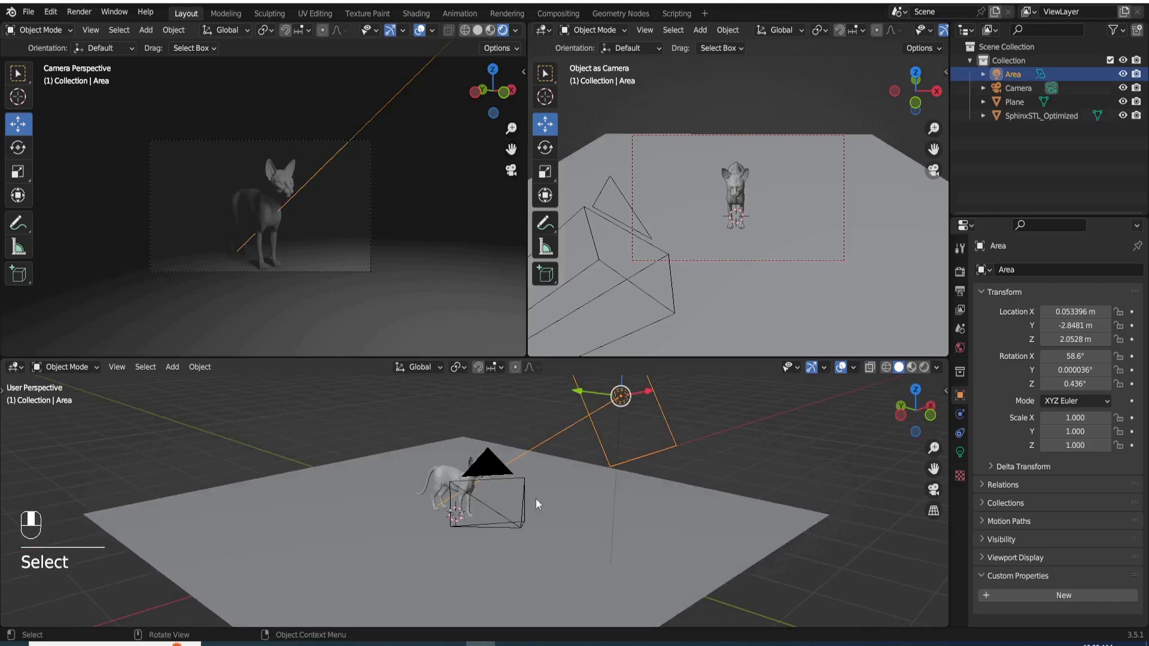
left_click(490, 481)
middle_click_drag(518, 507, 525, 523, "shift")
middle_click_drag(407, 484, 458, 478)
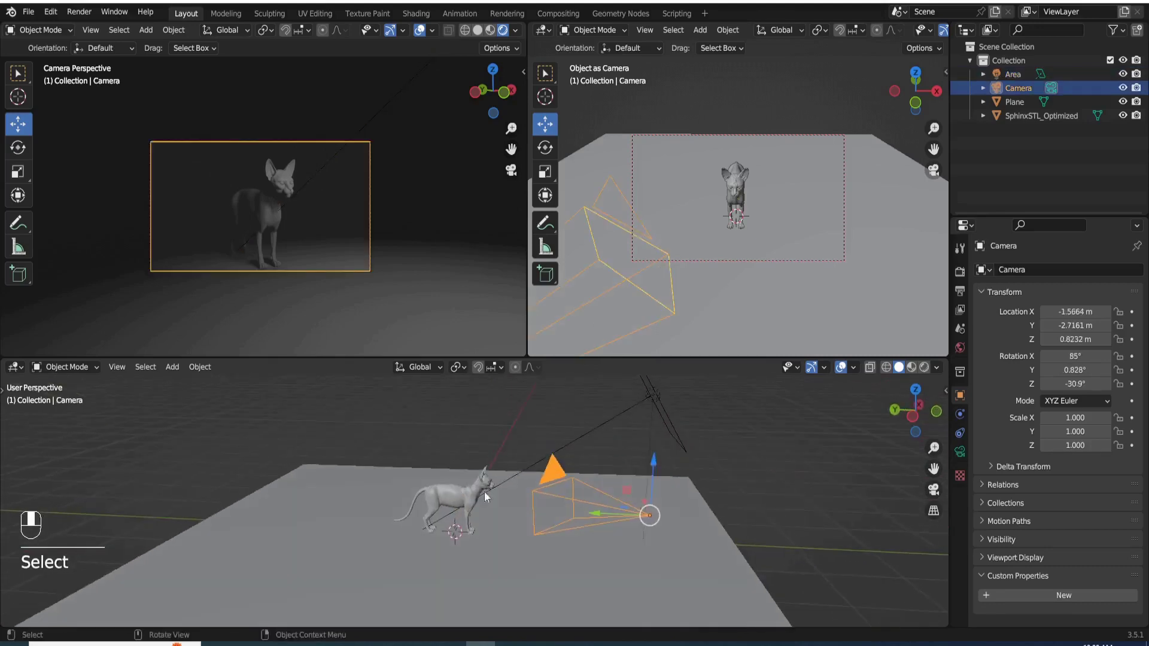
left_click(489, 482)
scroll(753, 490, "down", 3)
middle_click_drag(755, 490, 724, 519, "shift")
middle_click_drag(724, 519, 677, 521)
Step: Orbit the locked light view to re-aim the area light at the cat, and increase the height of the upper viewports
middle_click_drag(763, 307, 785, 288)
left_click(840, 88)
key("shift+a")
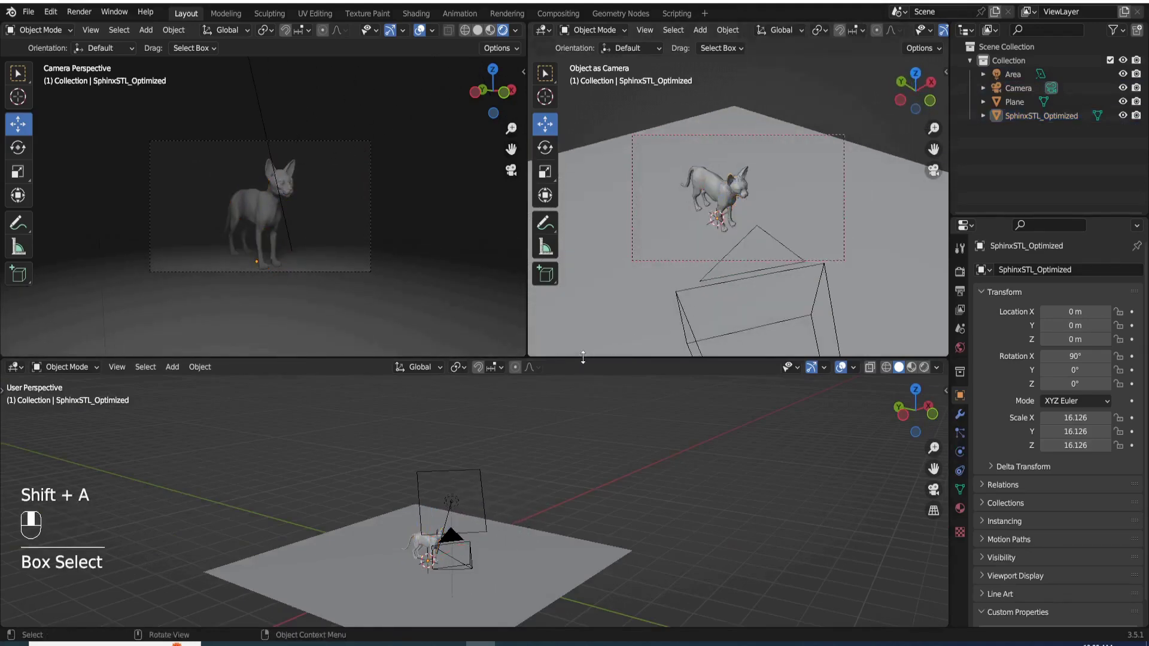
left_click_drag(583, 358, 589, 422)
left_click_drag(793, 122, 801, 136)
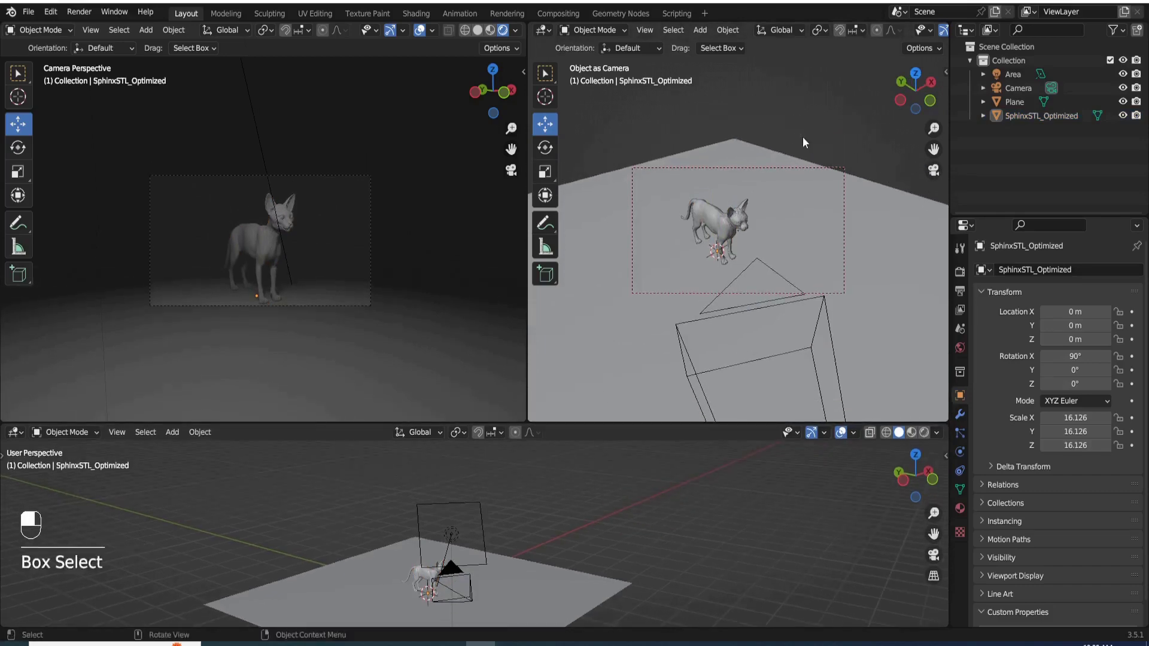
key("shift")
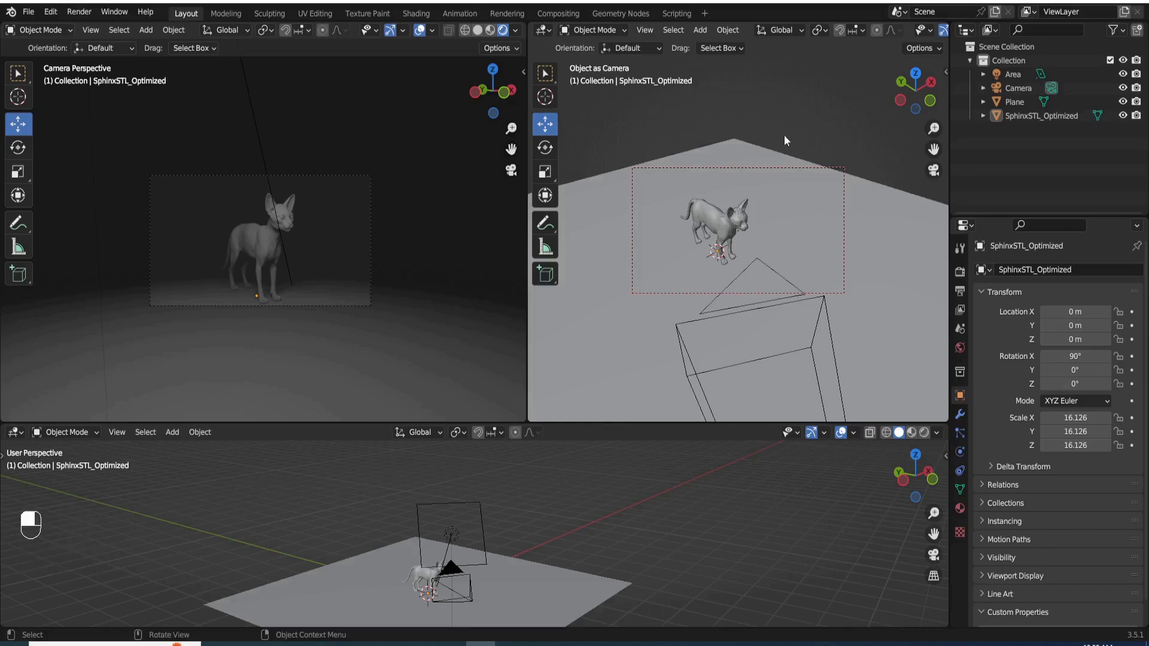
left_click_drag(794, 102, 727, 171)
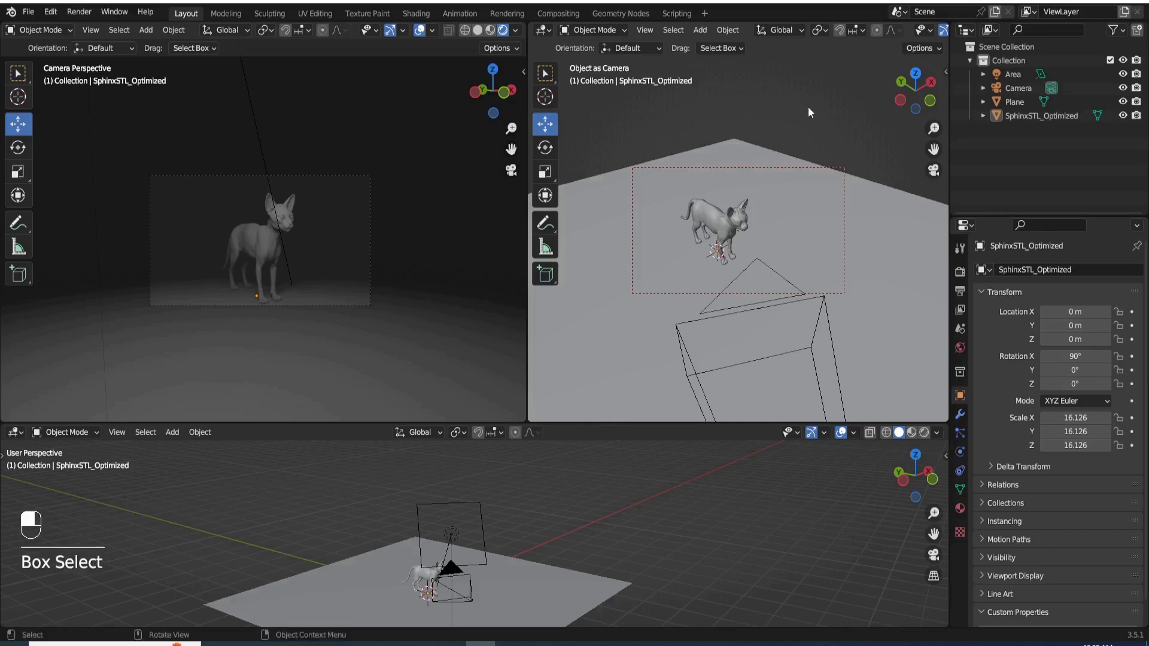
Step: Leave the light's view, add a second area light and raise it to about 2.07 m above the cat
key("KP_0")
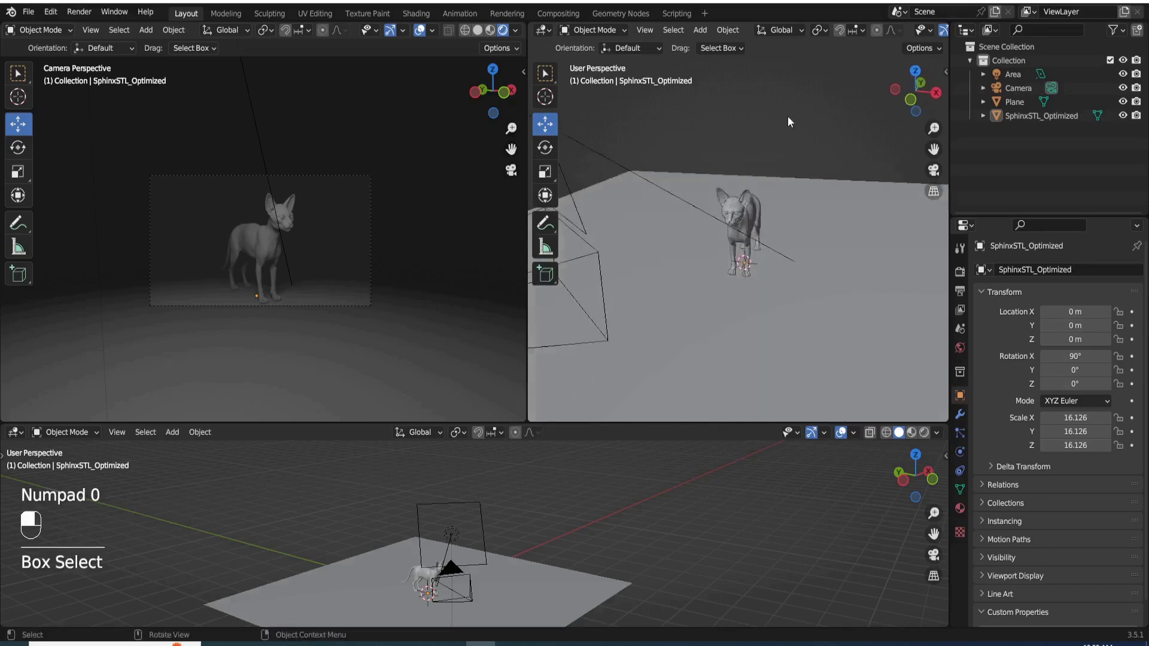
middle_click_drag(788, 125, 755, 202, "shift")
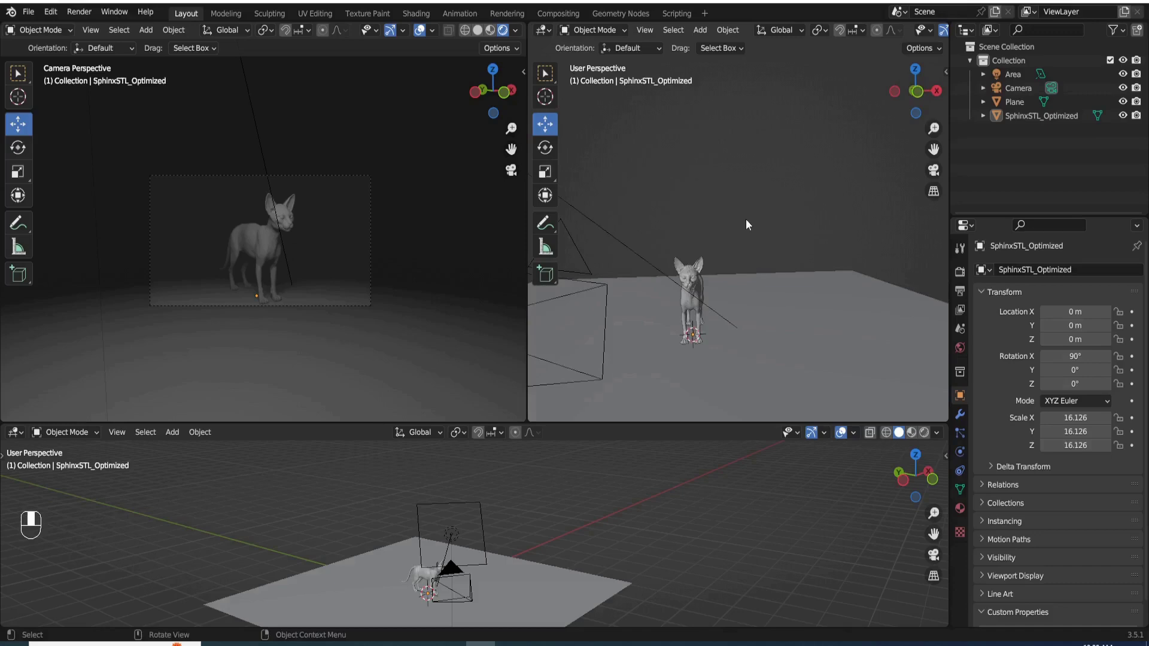
middle_click_drag(747, 240, 716, 259)
key("shift+a")
mouse_move(732, 210)
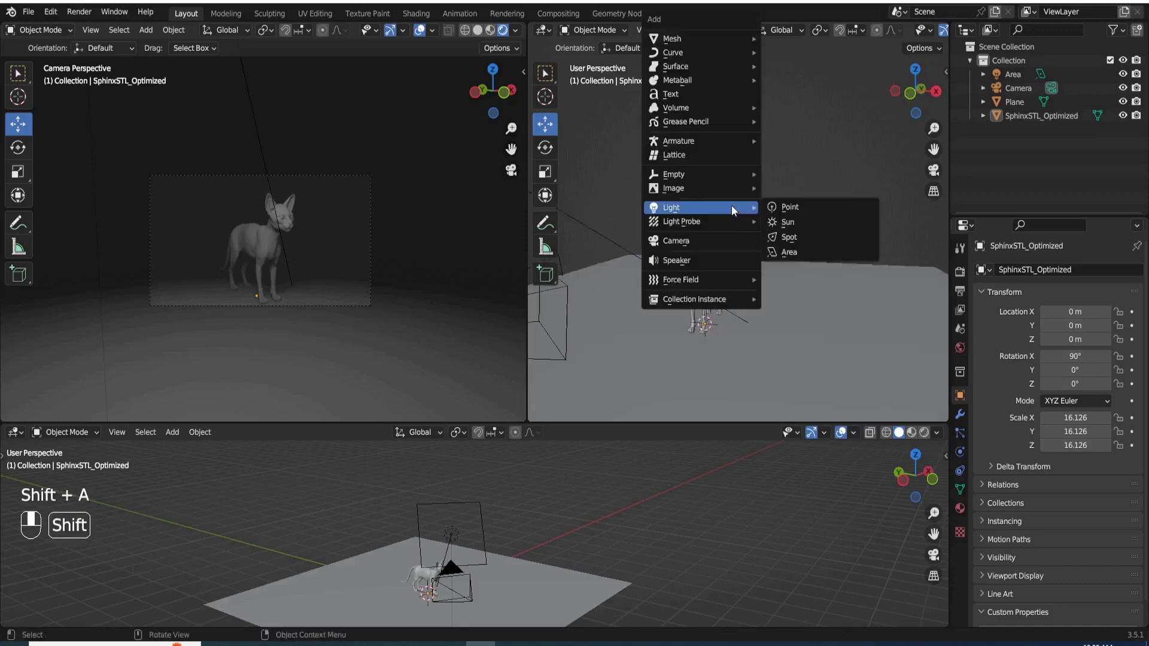
left_click(785, 253)
left_click_drag(715, 237, 718, 134)
Step: Shift the new area light to about -0.16 m on X and reduce its size
middle_click_drag(795, 200, 780, 235, "shift")
scroll(759, 225, "up", 2)
left_click_drag(758, 221, 826, 235)
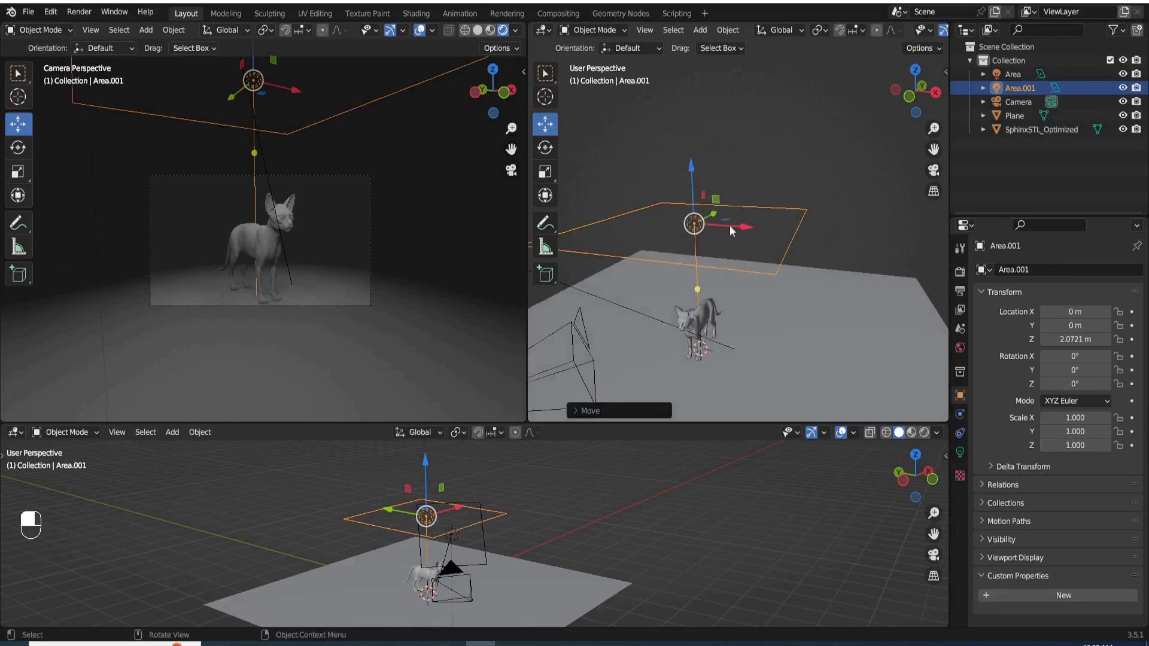
mouse_move(730, 224)
left_mouse_down()
mouse_move(745, 226)
mouse_move(735, 226)
left_mouse_up()
middle_click_drag(772, 264, 780, 299)
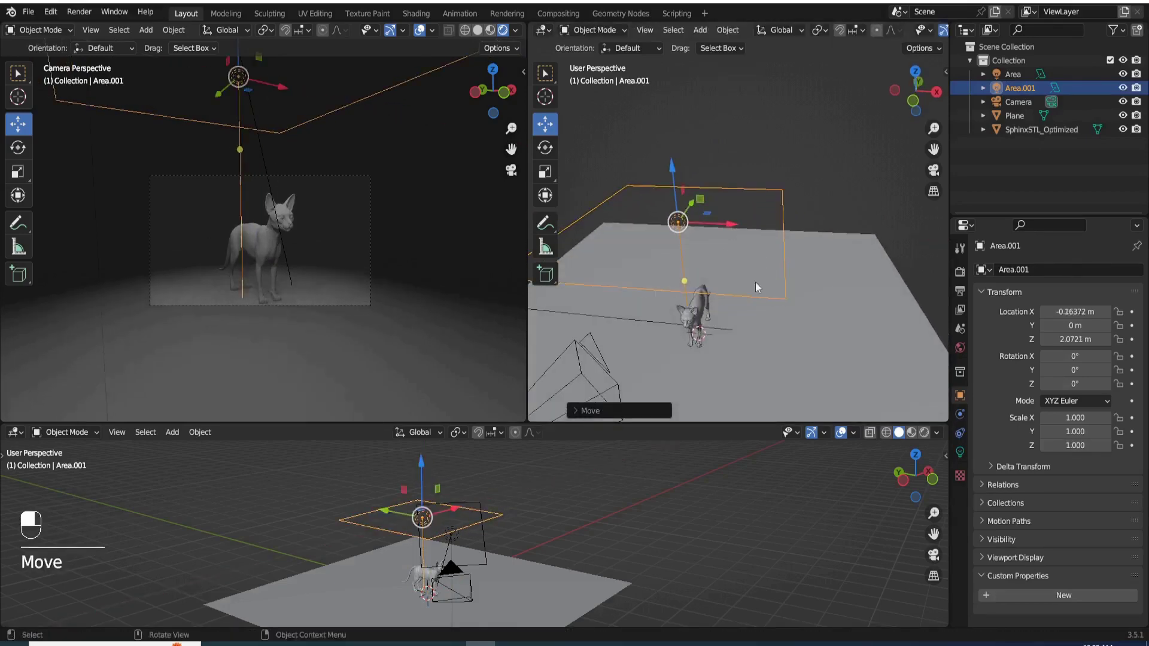
left_click_drag(781, 297, 756, 217)
Step: Widen the user-perspective viewport by narrowing the adjacent camera view
middle_click_drag(757, 217, 750, 182)
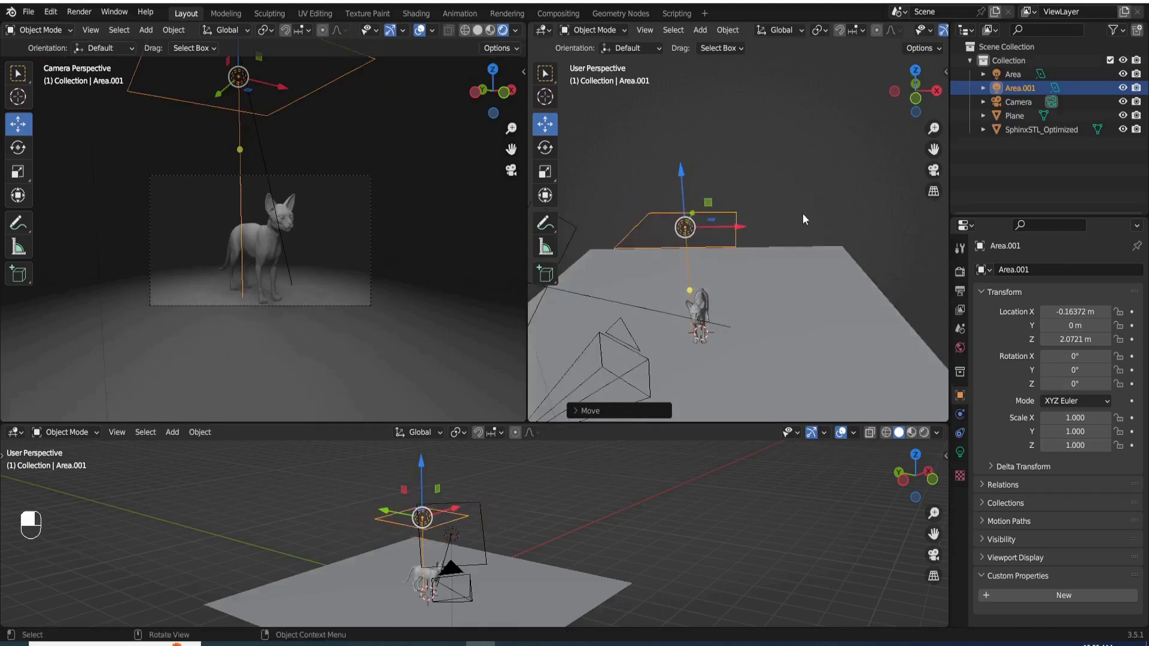
middle_click_drag(809, 213, 792, 227, "shift")
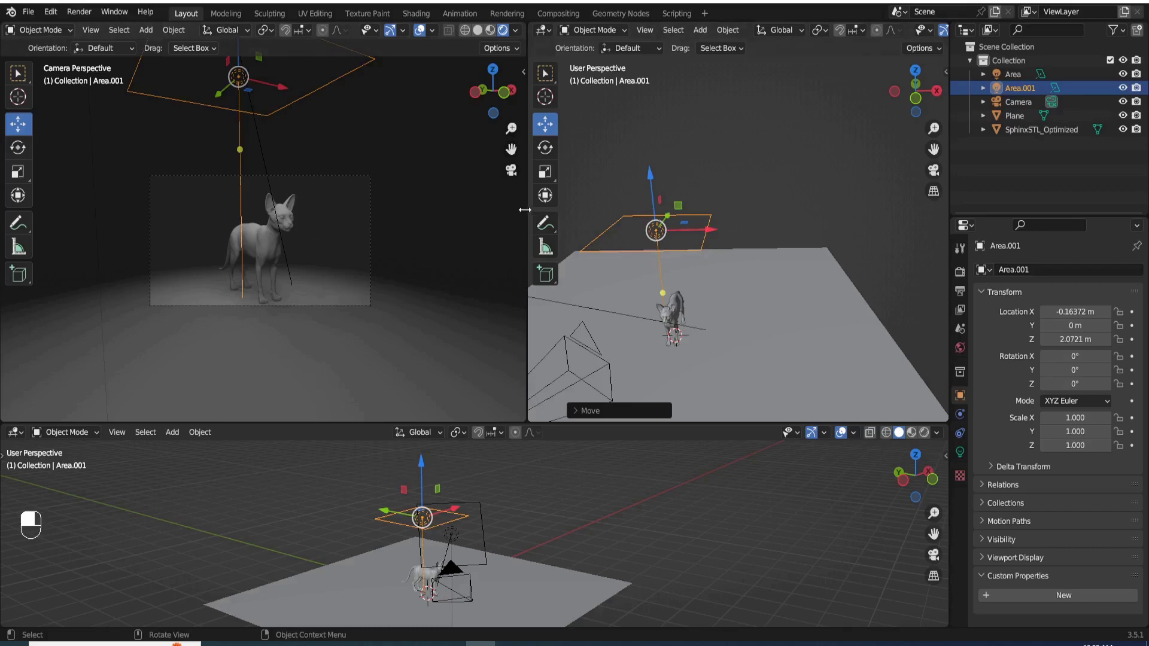
left_click_drag(524, 209, 408, 210)
middle_click_drag(432, 200, 757, 218, "shift")
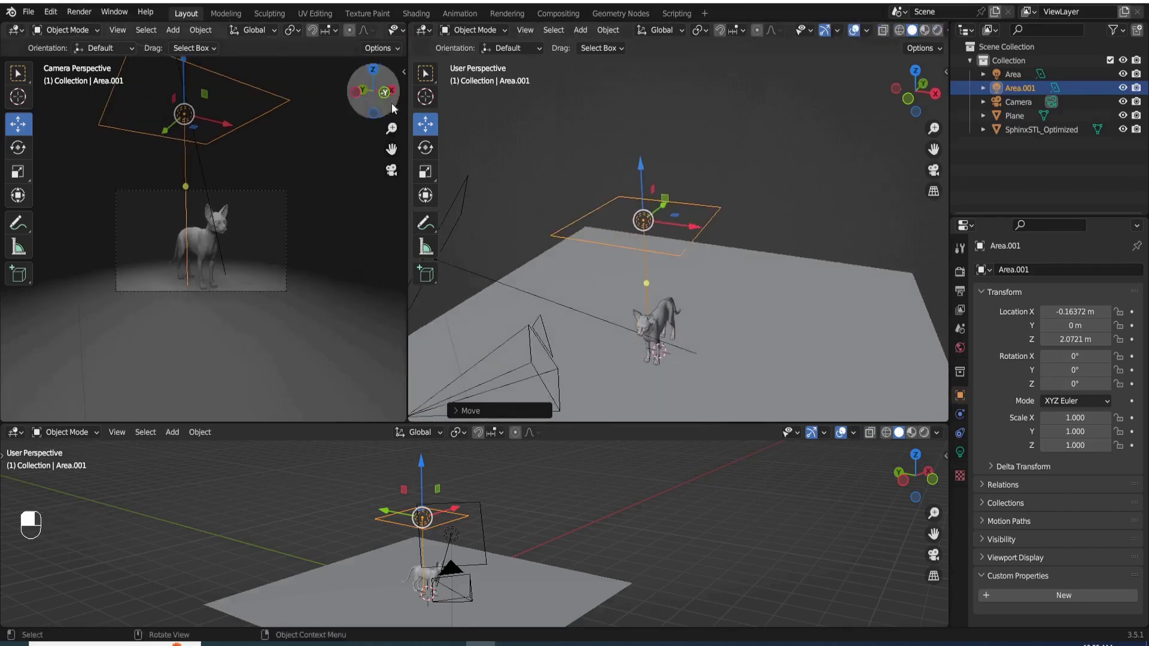
Step: Replace the perspective viewport's local camera with the second area light, Area.001
key("n")
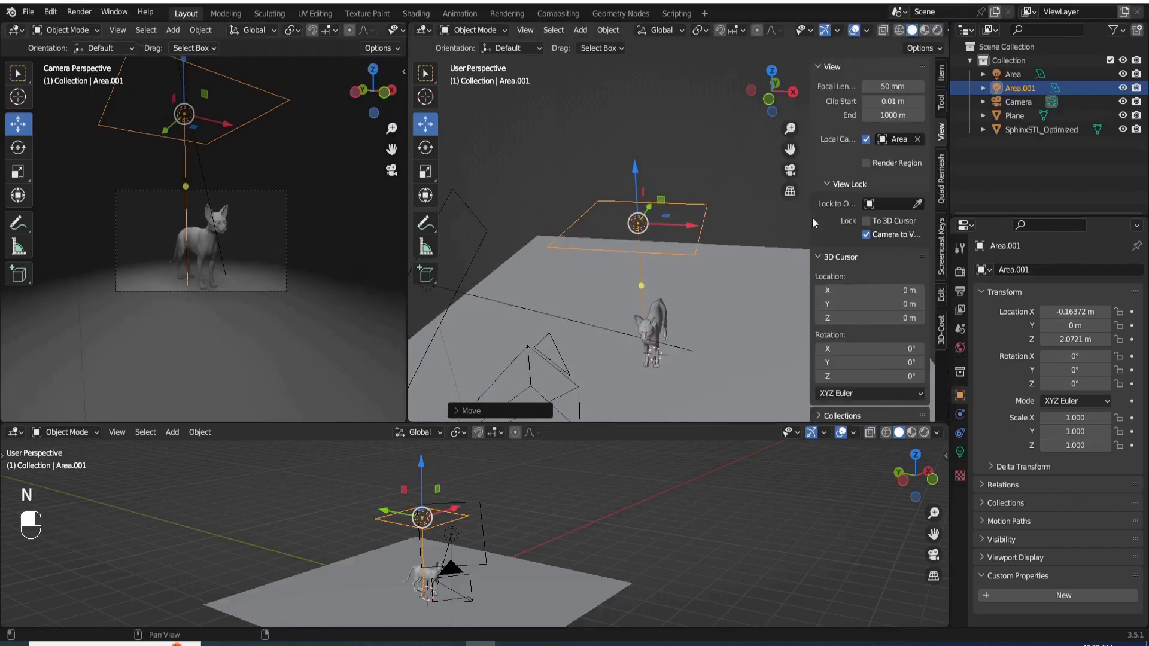
left_click(865, 140)
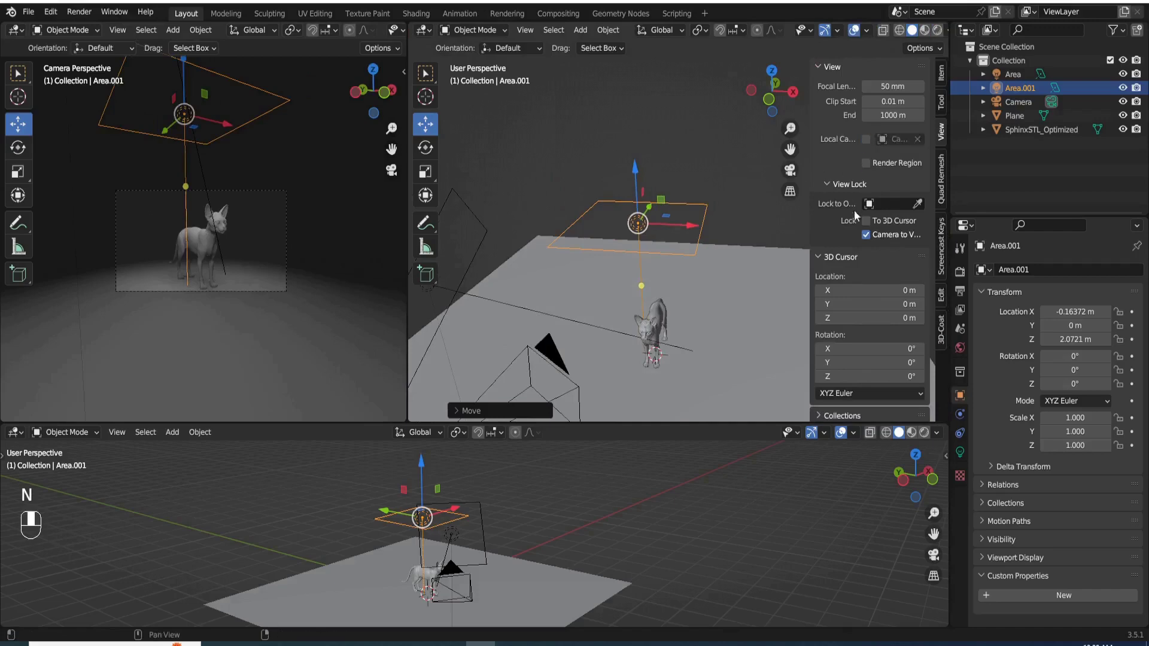
left_click(755, 190)
left_click(643, 211)
left_click(866, 139)
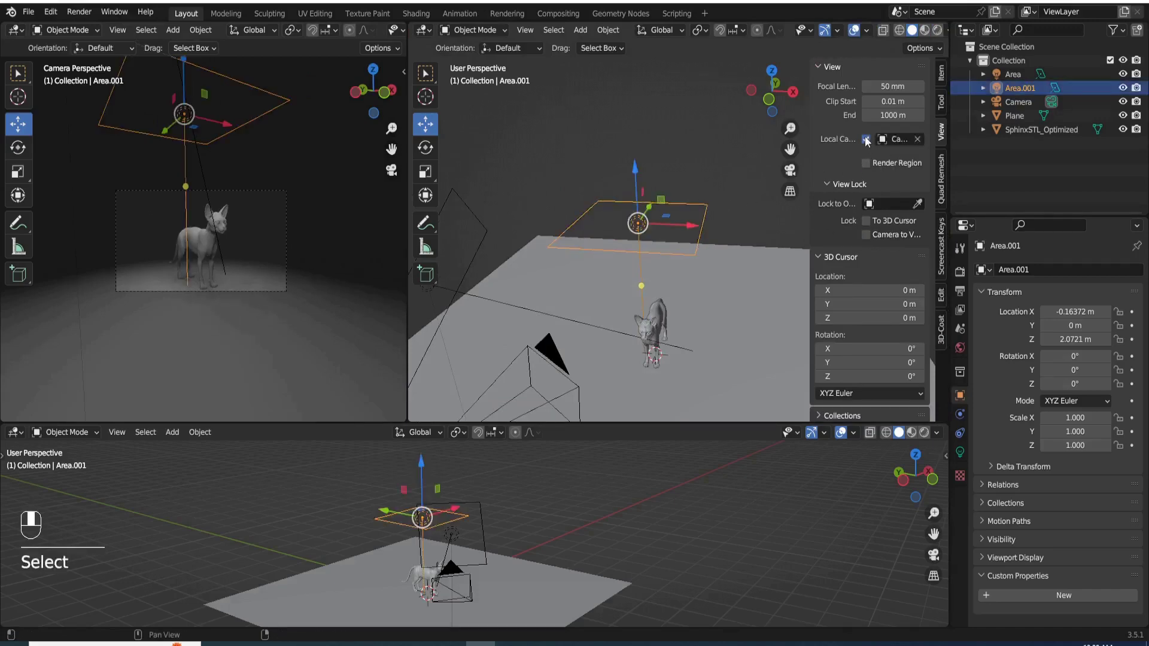
left_click(897, 139)
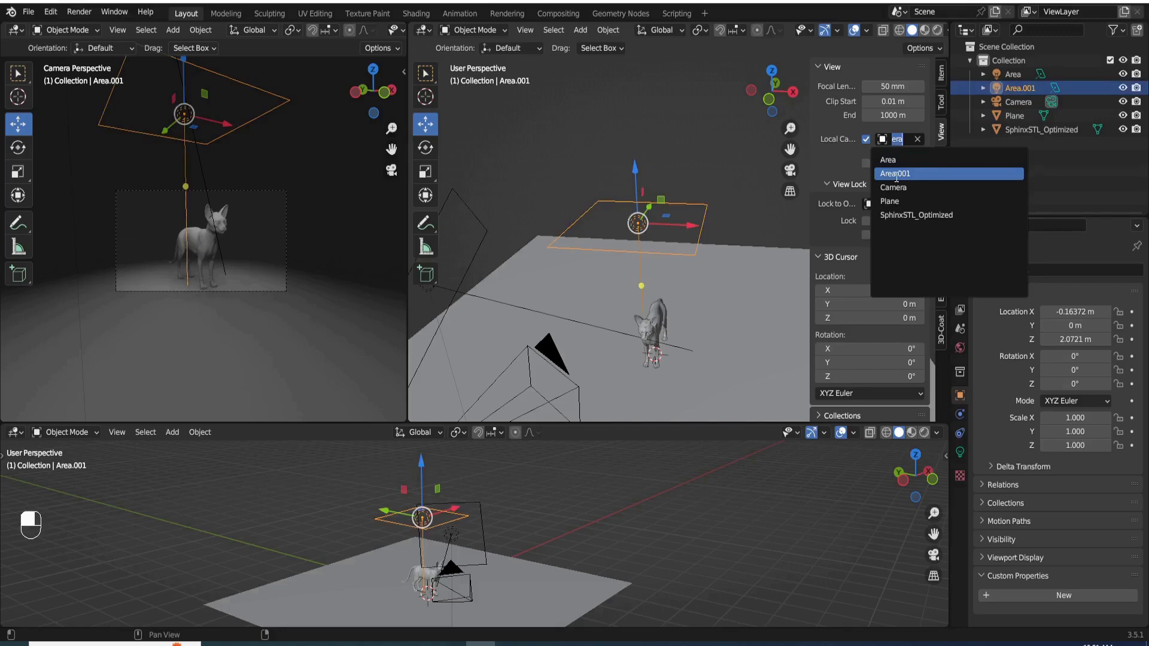
left_click(896, 174)
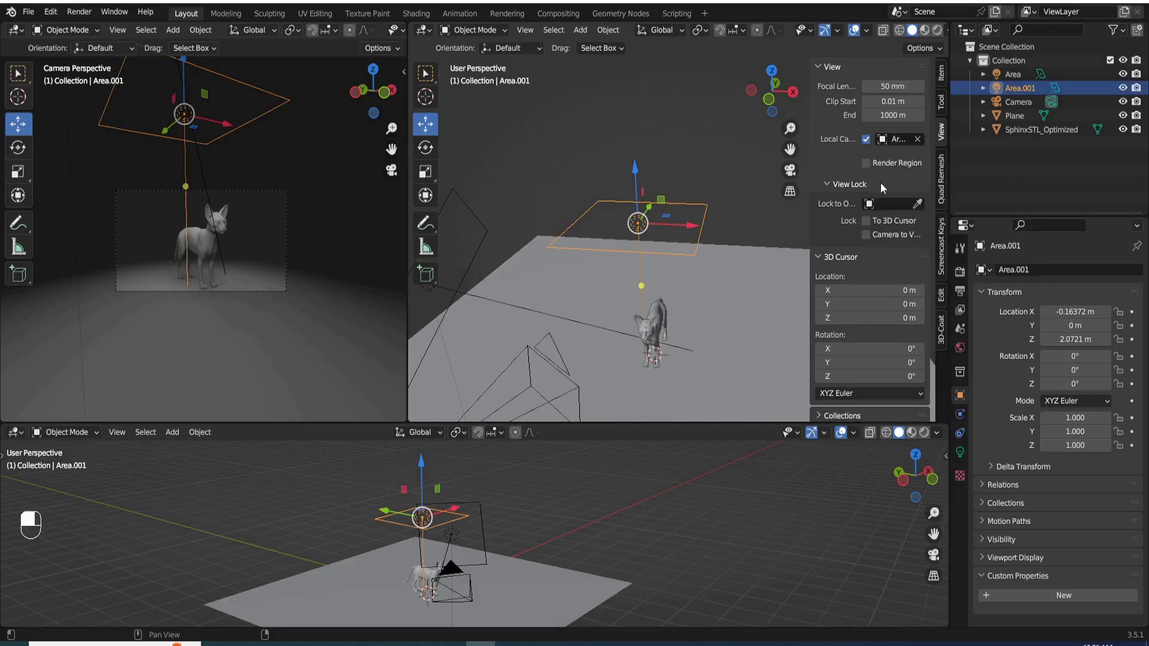
Step: Lock the camera to the view and look at the scene through Area.001
left_click(865, 234)
middle_click_drag(696, 182, 741, 192)
key("KP_0")
Step: Orbit, pan and pull back the locked view through Area.001 so that the light aims at the whole cat, and hide the sidebar
middle_click_drag(660, 167, 708, 318)
left_click(716, 389)
left_click(712, 390)
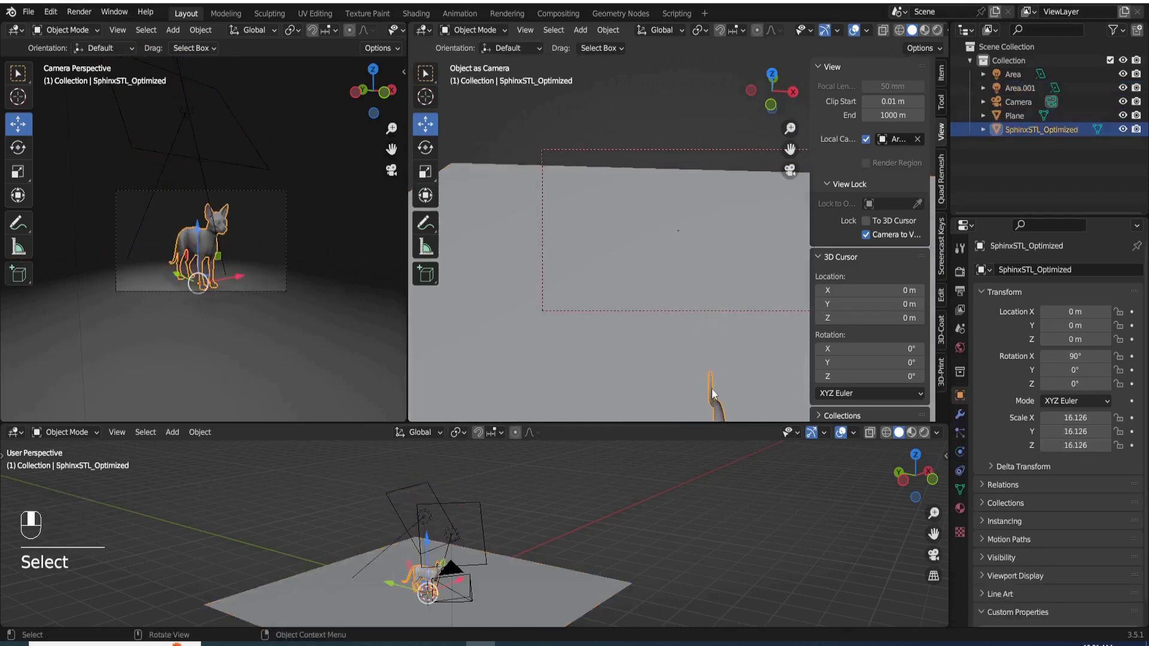
scroll(709, 387, "down", 5)
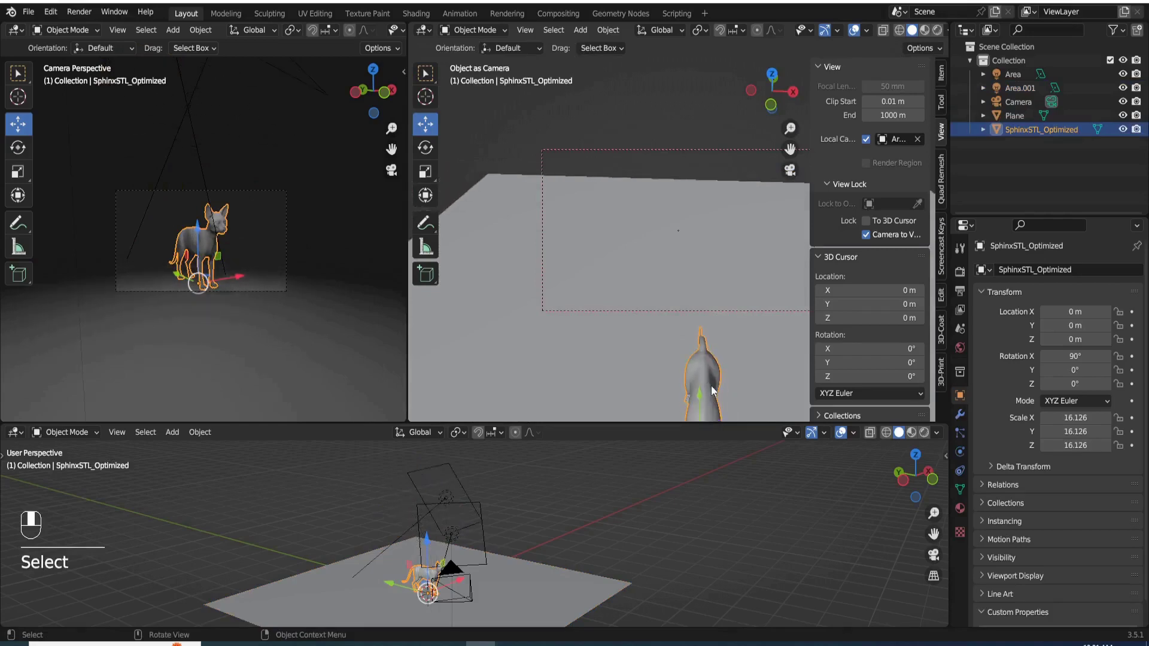
middle_click_drag(710, 350, 710, 246, "shift")
left_click(716, 199)
middle_click_drag(712, 289, 733, 303)
key("n")
scroll(723, 289, "up", 2)
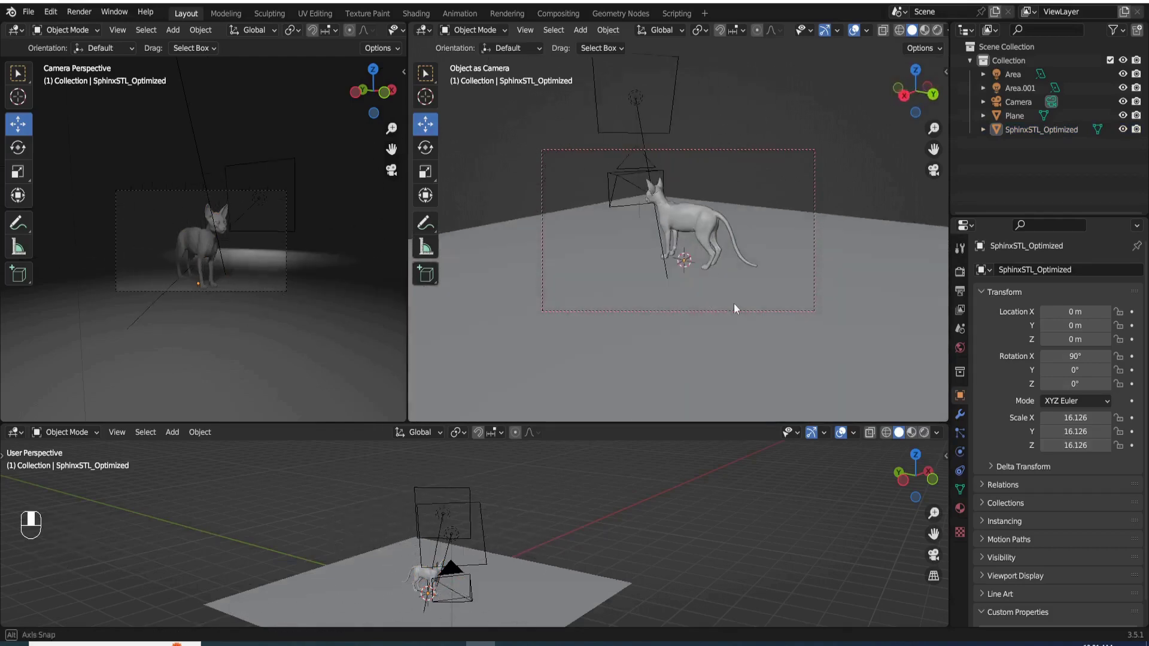
Step: Select Area.001 and orbit its locked view around the cat to about X 3.14 m, Y 0.28 m, Z 1.67 m, aiming at the cat's side
left_click(250, 160)
middle_click_drag(667, 273, 707, 244)
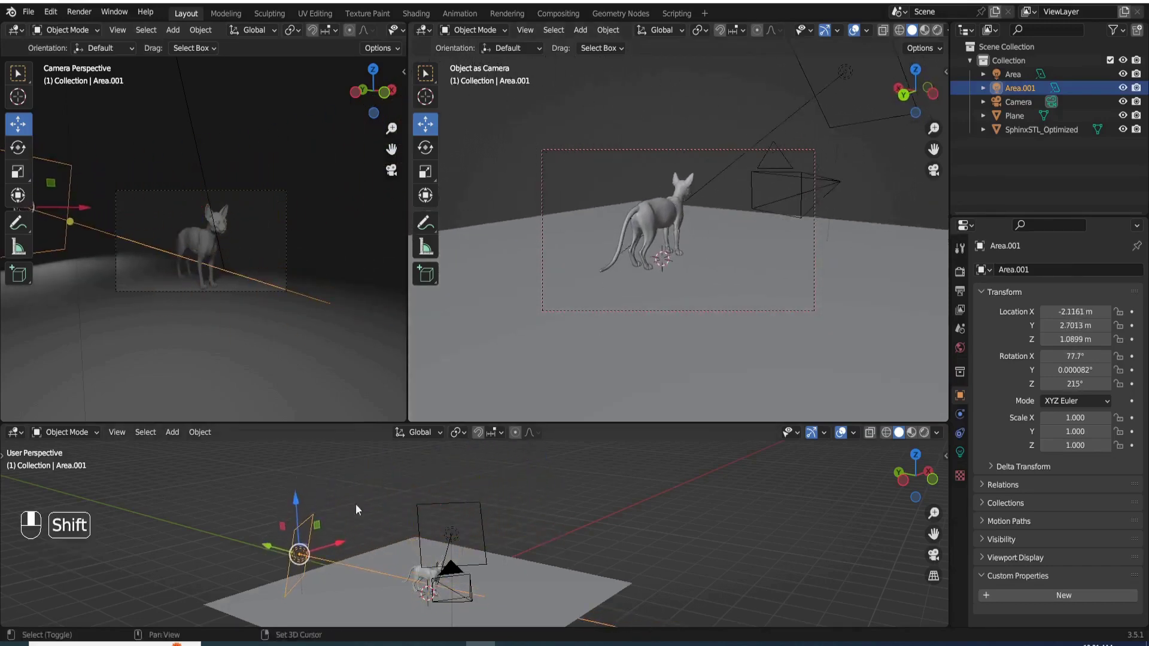
middle_click_drag(358, 512, 367, 492, "shift")
middle_click_drag(512, 413, 767, 342)
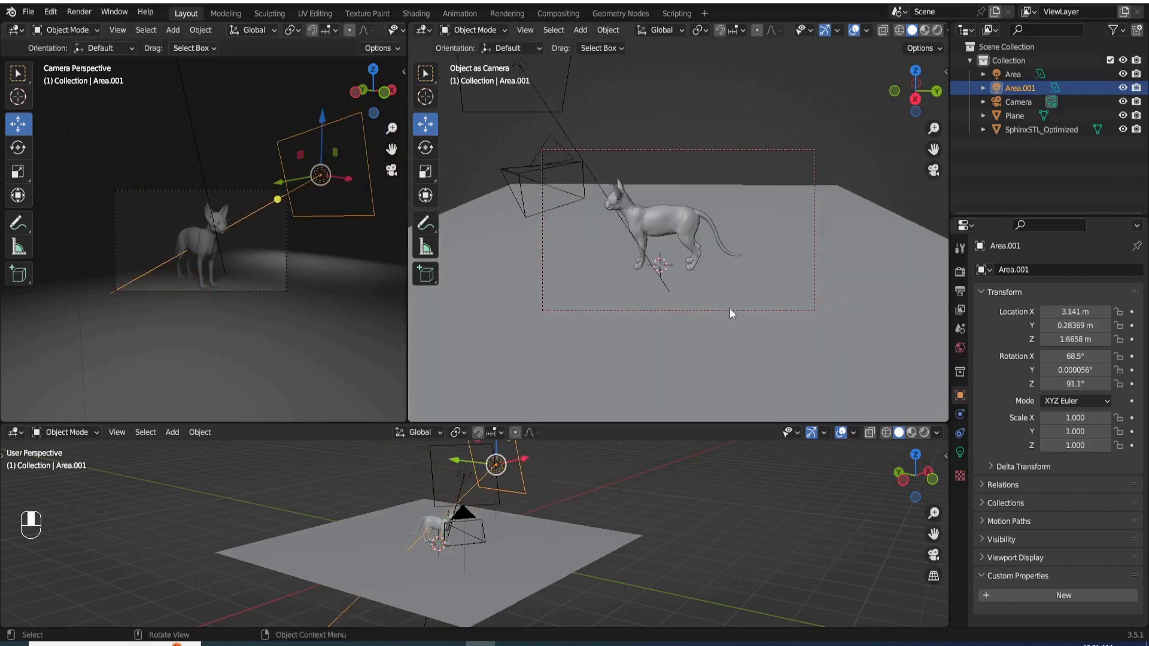